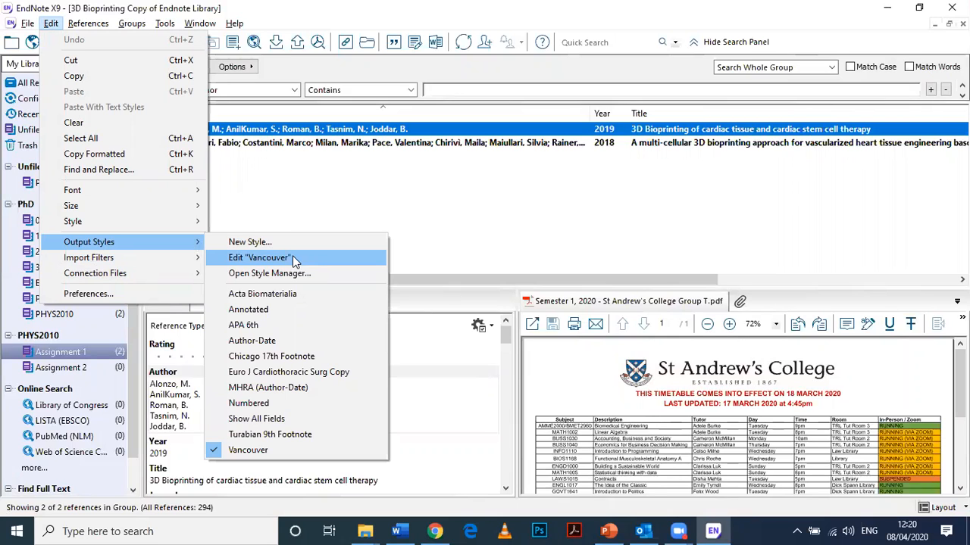
# Open the Vancouver output style for editing.
pyautogui.click(292, 255)
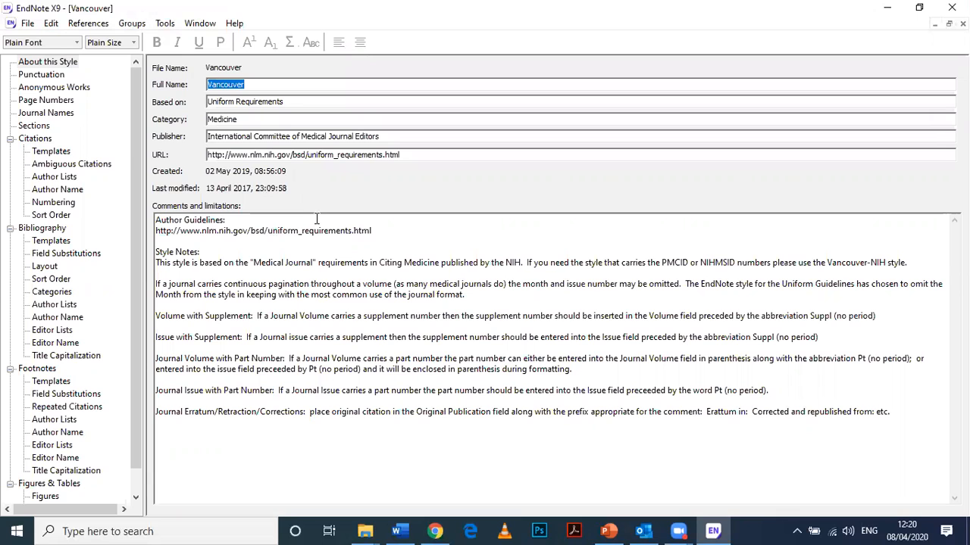
# Switch to the Word manuscript and examine the first in-text citation in the introduction and the matching entry in the reference list.
pyautogui.click(407, 530)
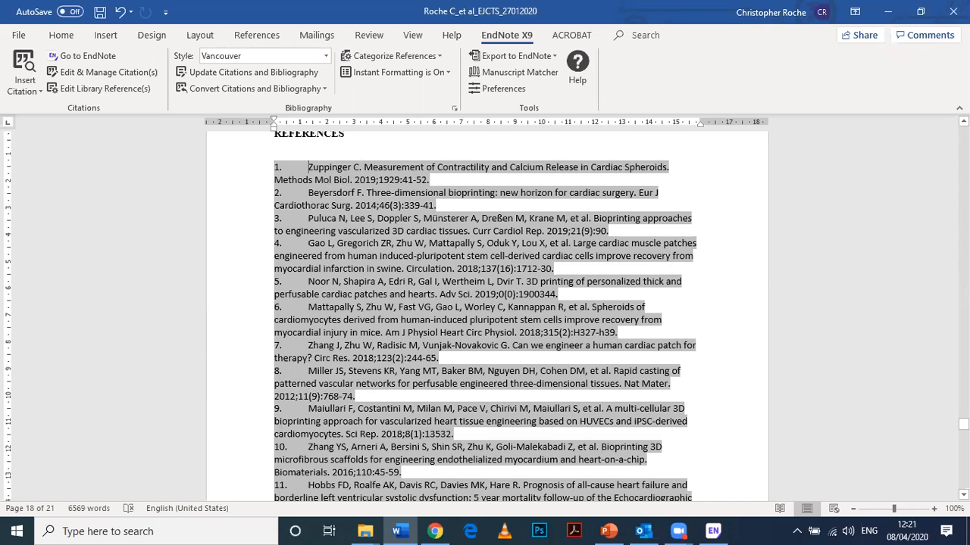
pyautogui.moveTo(963, 424); pyautogui.dragTo(963, 424)
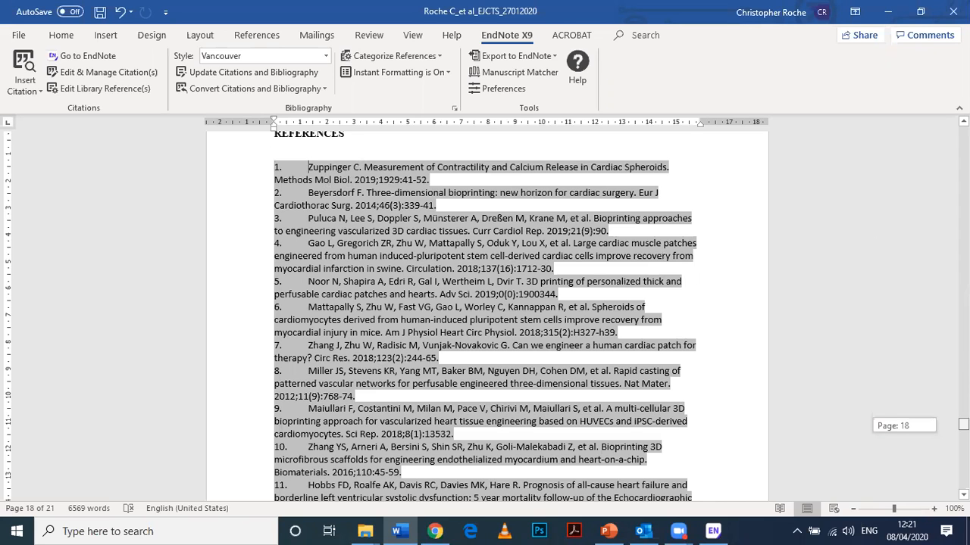
pyautogui.moveTo(963, 425); pyautogui.dragTo(963, 133)
pyautogui.doubleClick(655, 276)
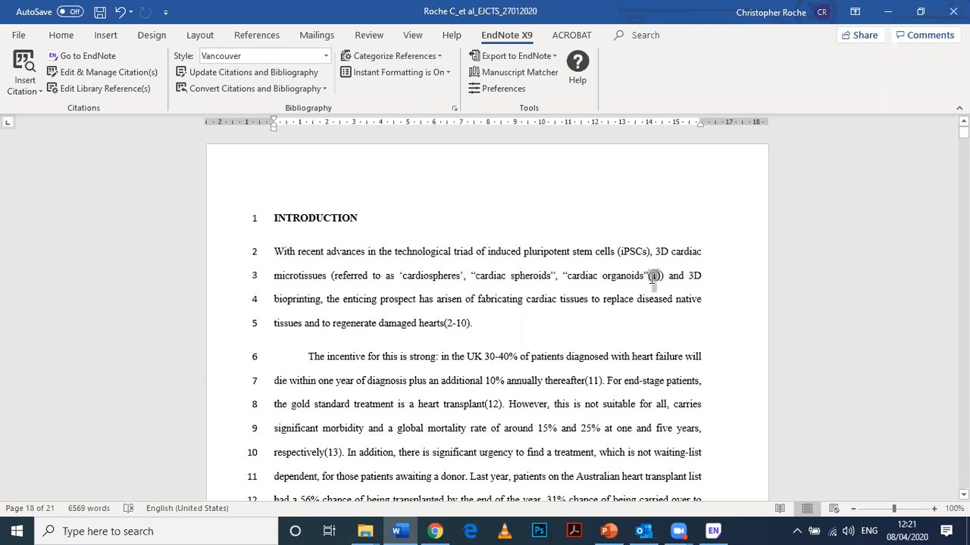
pyautogui.moveTo(963, 132); pyautogui.dragTo(963, 422)
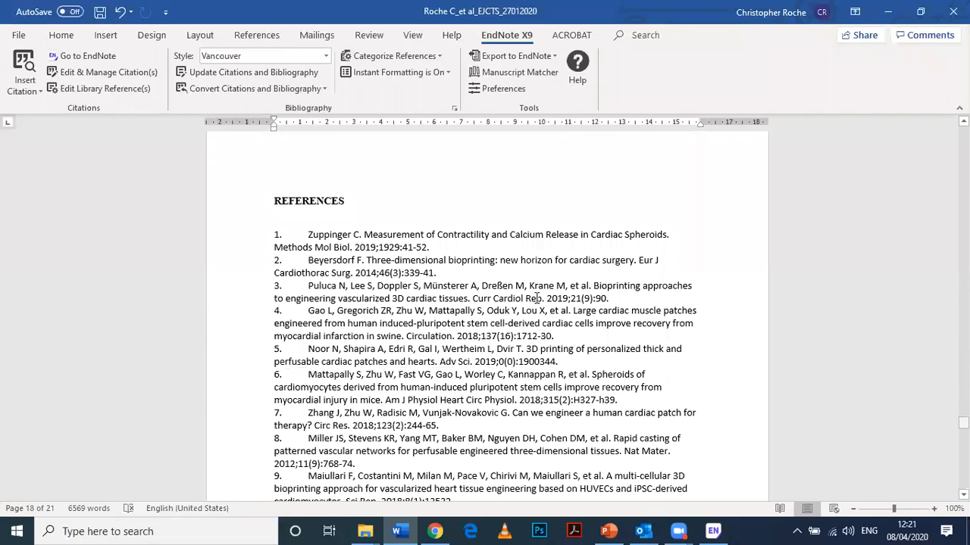
# Update the manuscript's citations and bibliography in the Vancouver style and highlight the title of reference 1.
pyautogui.click(447, 244)
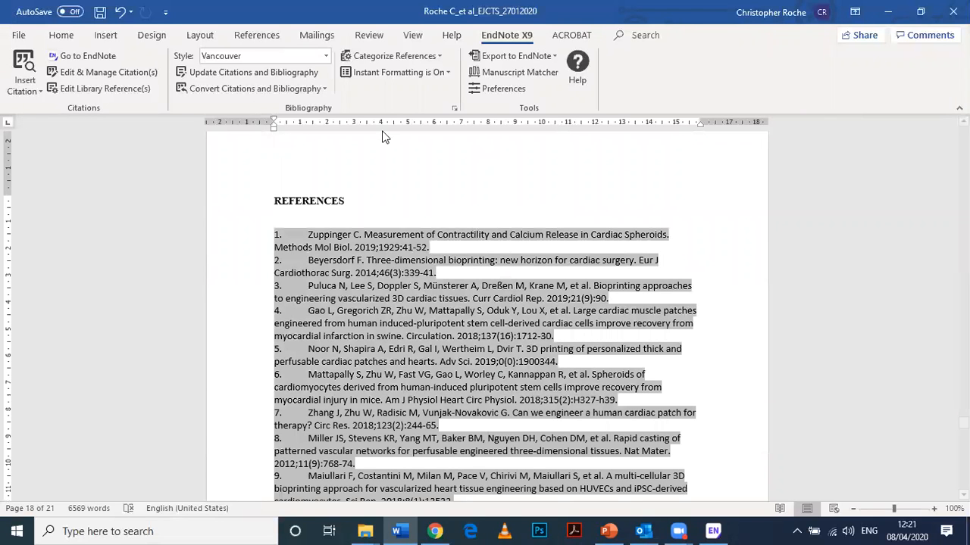
pyautogui.click(274, 73)
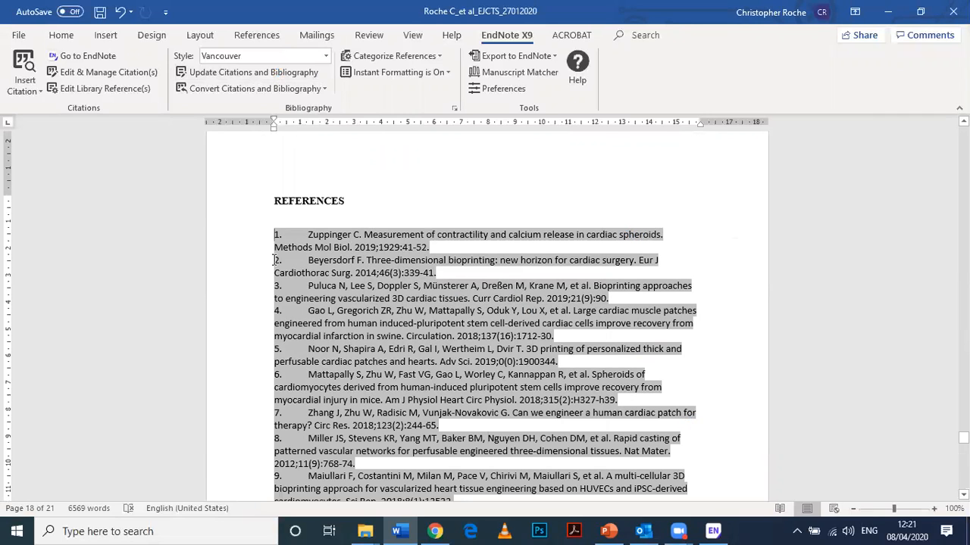
pyautogui.moveTo(364, 236); pyautogui.dragTo(663, 235)
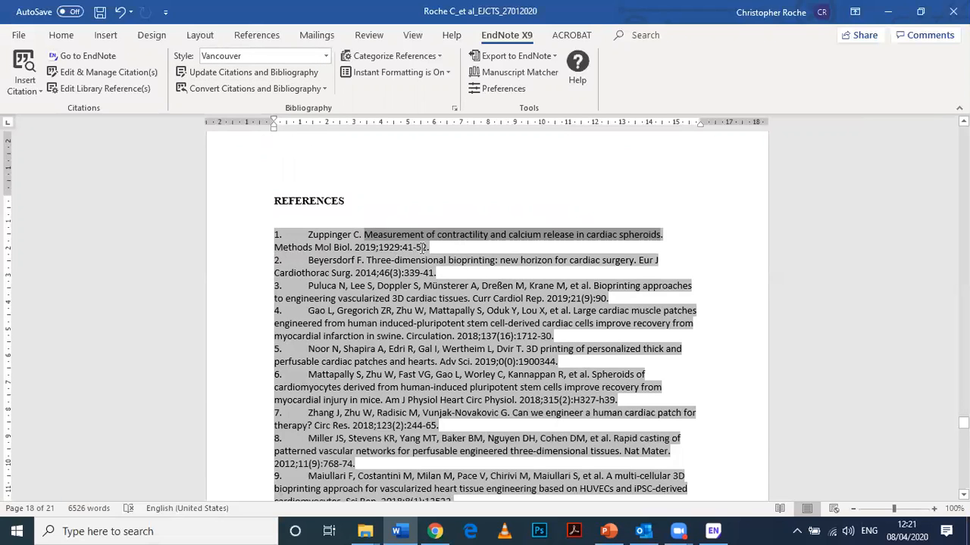
# Switch to EndNote and locate the Journal Article template in the style's bibliography templates, checking it against reference 1 in Word.
pyautogui.hotkey('alt', 'Tab')
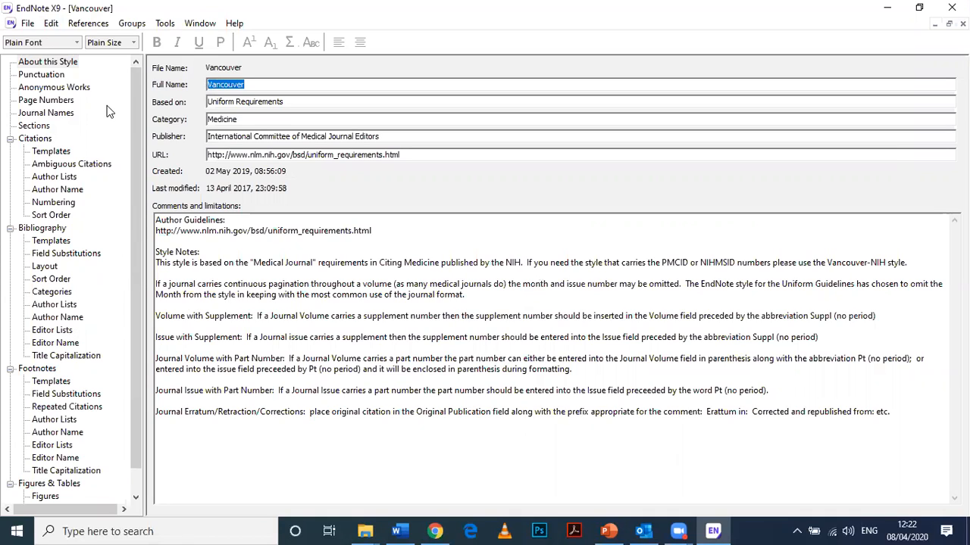
pyautogui.click(68, 152)
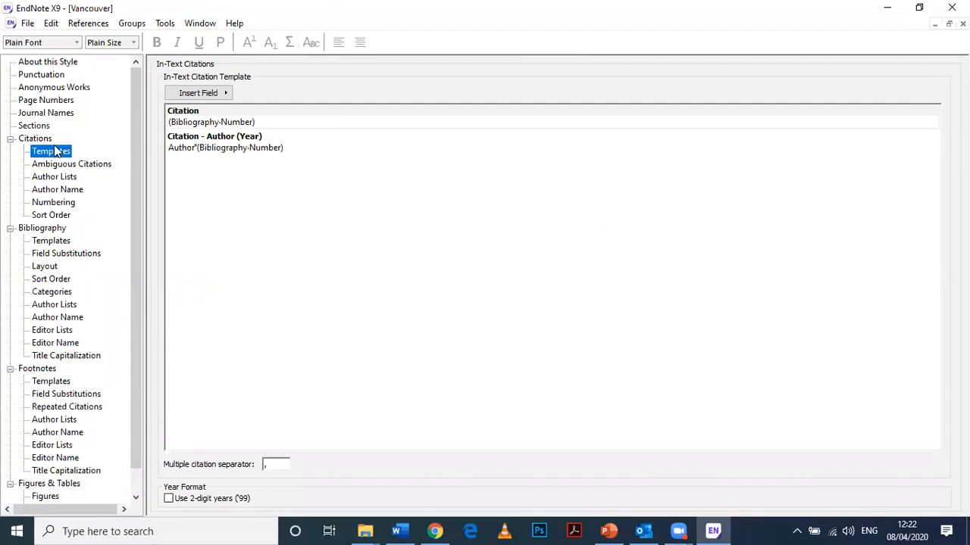
pyautogui.click(51, 241)
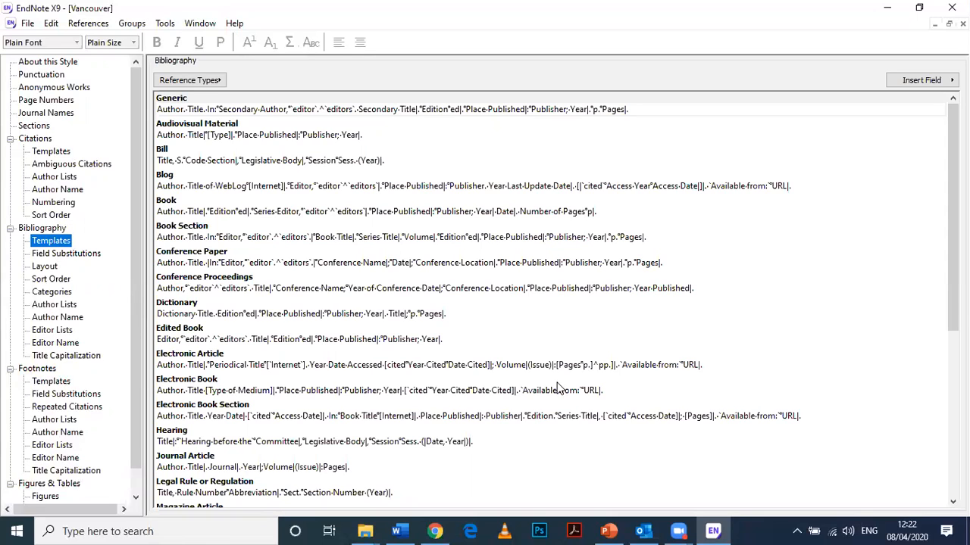
pyautogui.scroll(-2, 553, 299)
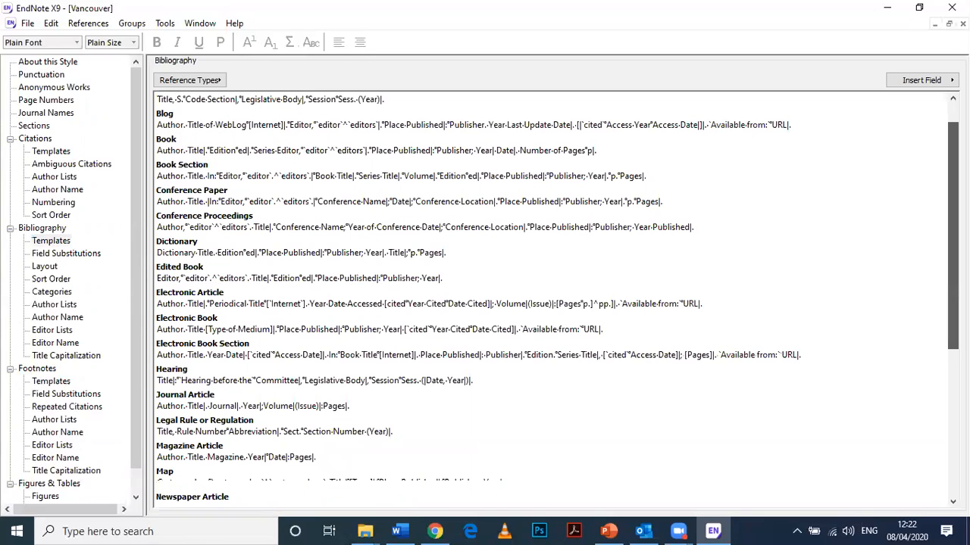
pyautogui.moveTo(953, 236); pyautogui.dragTo(953, 279)
pyautogui.click(236, 299)
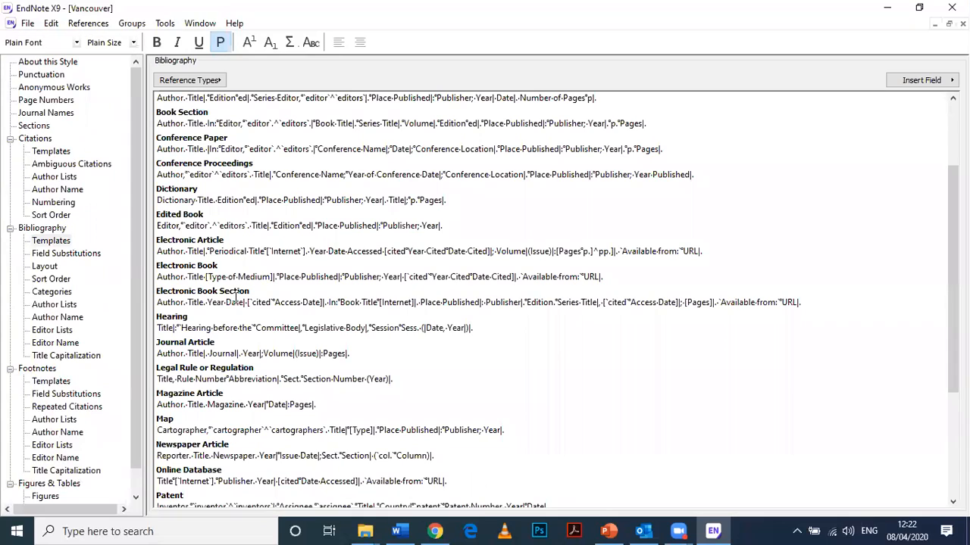
pyautogui.click(229, 346)
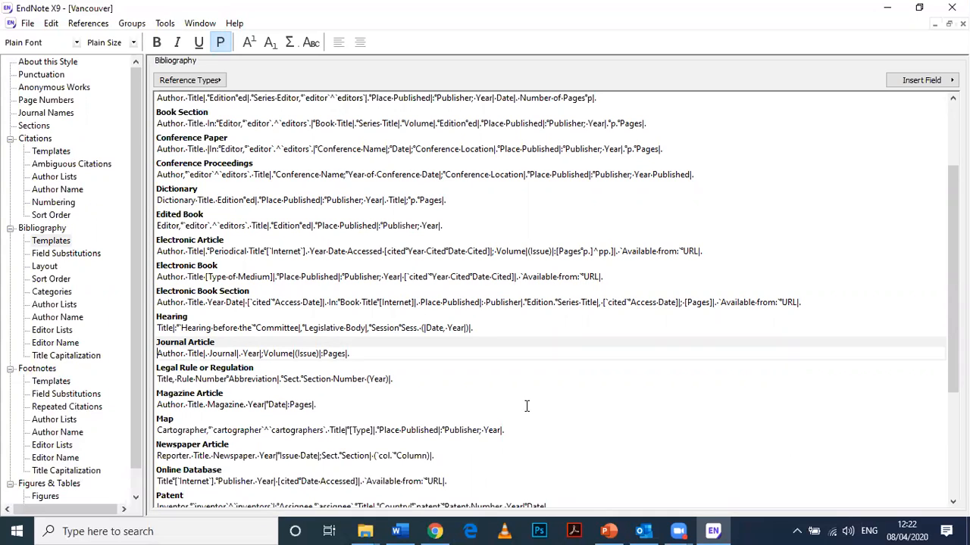
pyautogui.hotkey('alt', 'Tab')
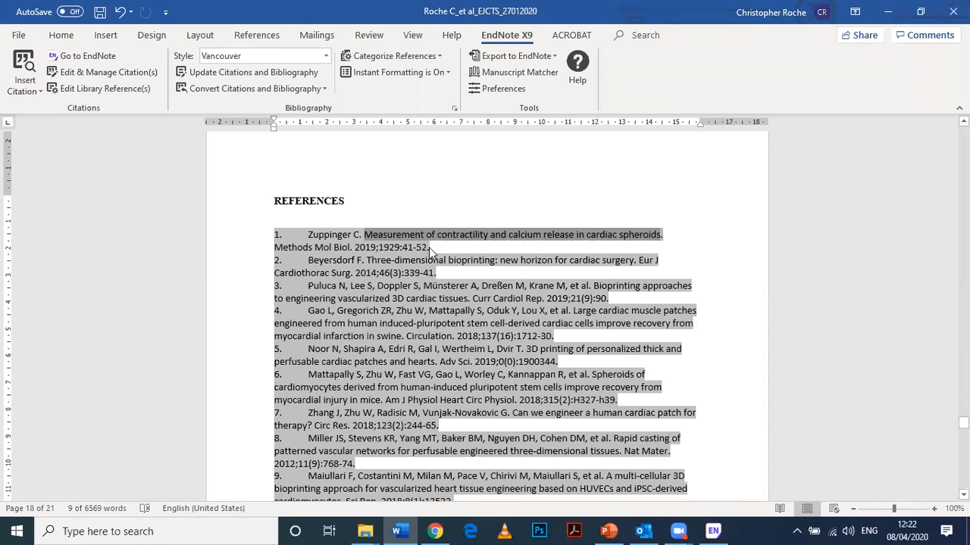
pyautogui.hotkey('alt', 'Tab')
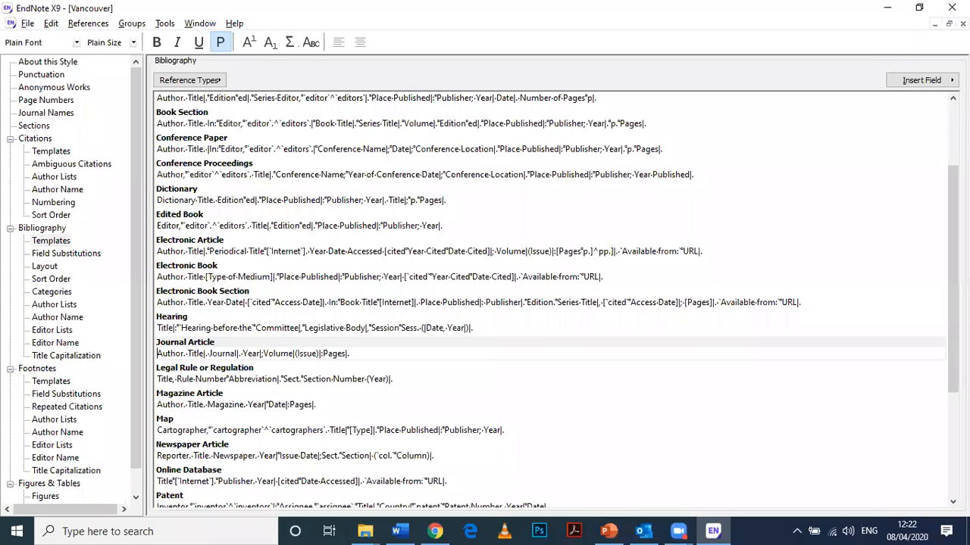
# Bring up the library window and search the current group for the author of reference 1.
pyautogui.click(949, 24)
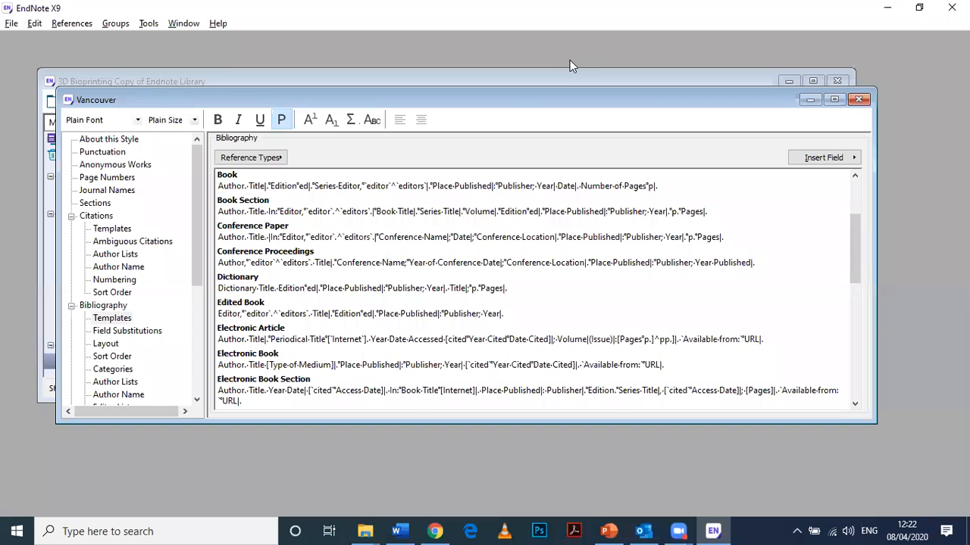
pyautogui.click(513, 75)
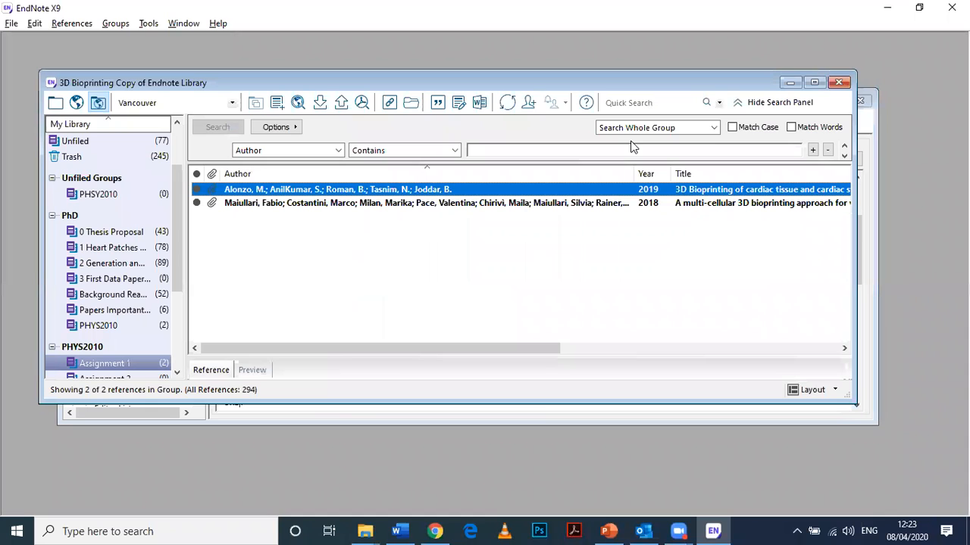
pyautogui.click(671, 153)
pyautogui.write('zuppinger')
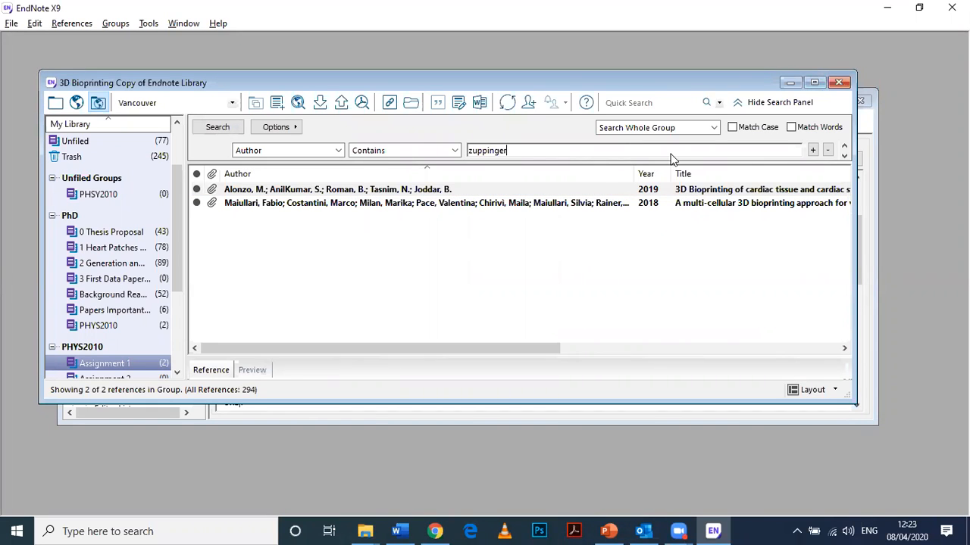
pyautogui.press('Return')
pyautogui.click(569, 265)
# Search all references in the library for the same author and select the 2019 paper on contractility and calcium release.
pyautogui.moveTo(181, 279); pyautogui.dragTo(180, 217)
pyautogui.click(99, 144)
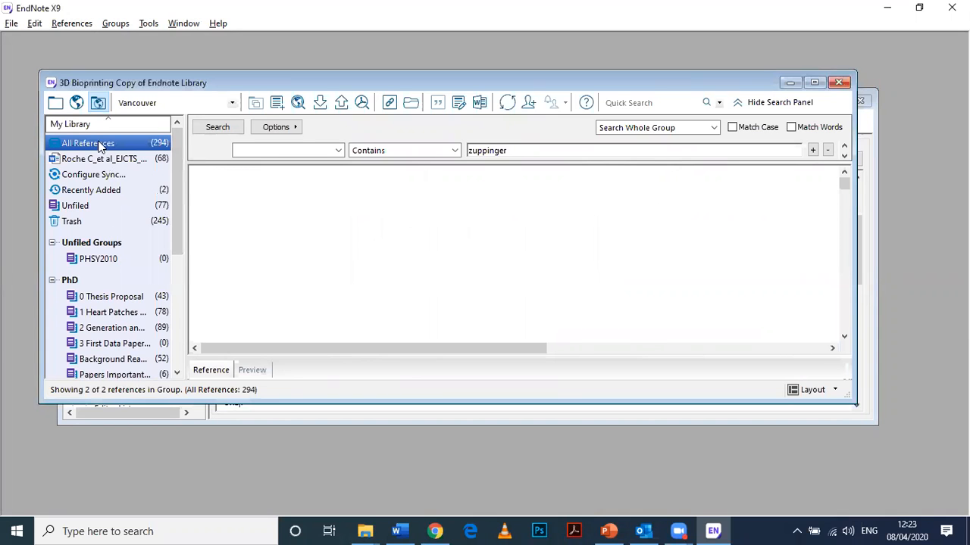
pyautogui.click(540, 150)
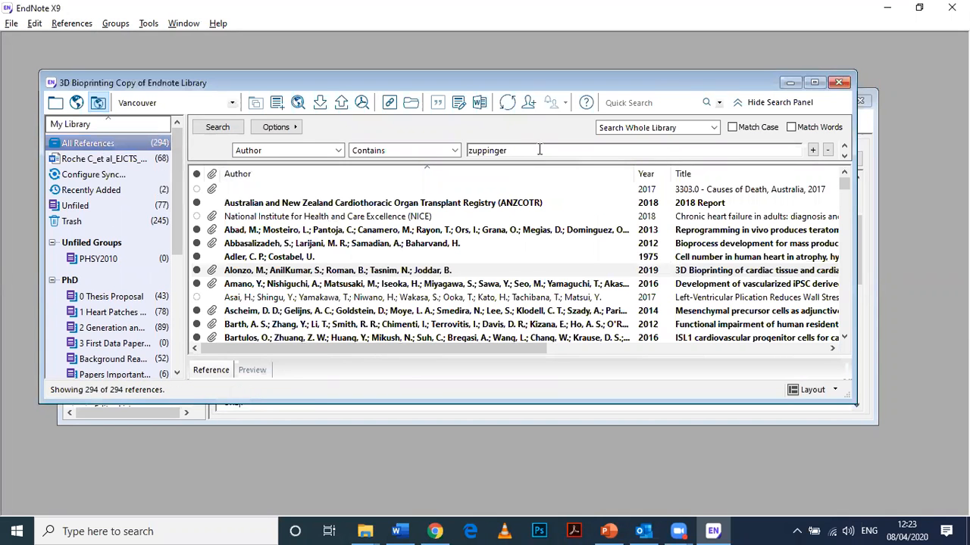
pyautogui.press('Return')
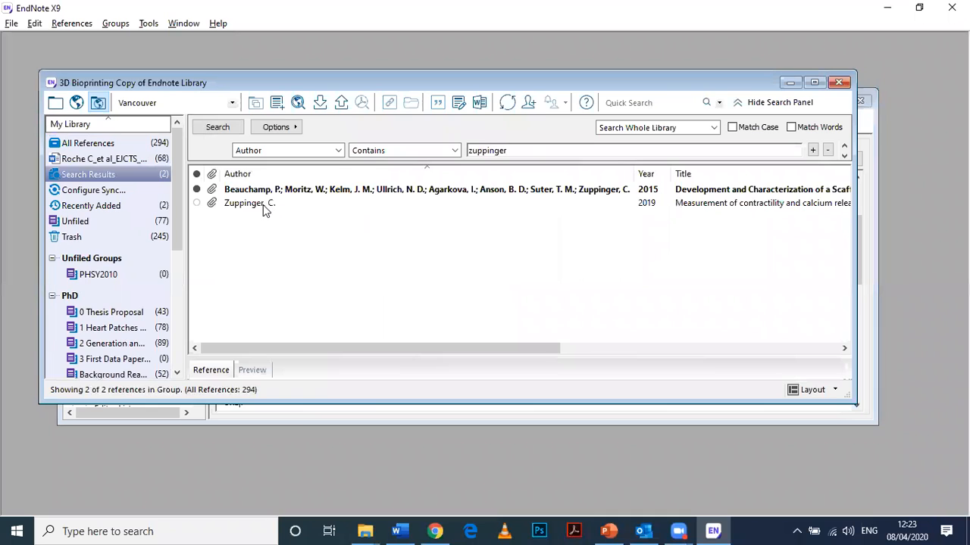
pyautogui.click(265, 206)
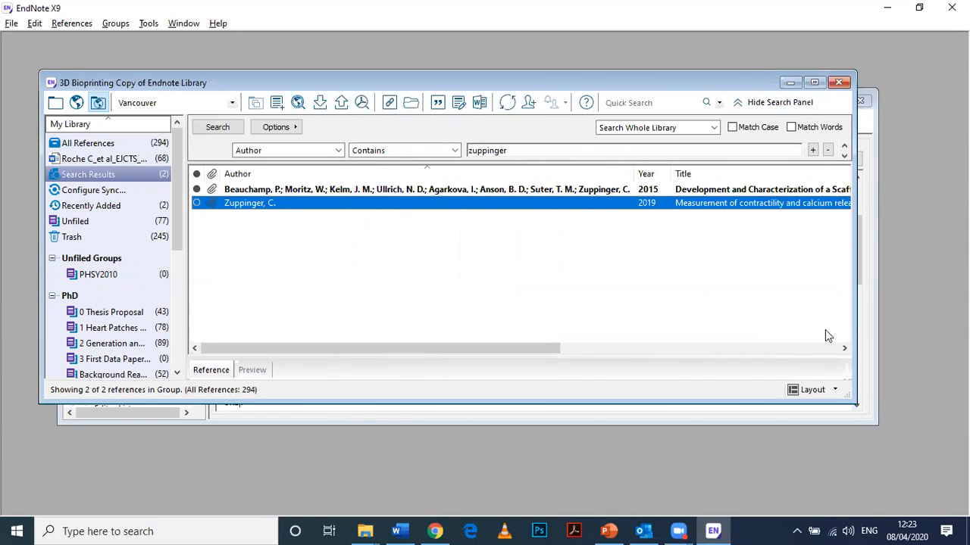
# Maximize the library window and check the selected paper's reference type, leaving it as Journal Article.
pyautogui.click(814, 81)
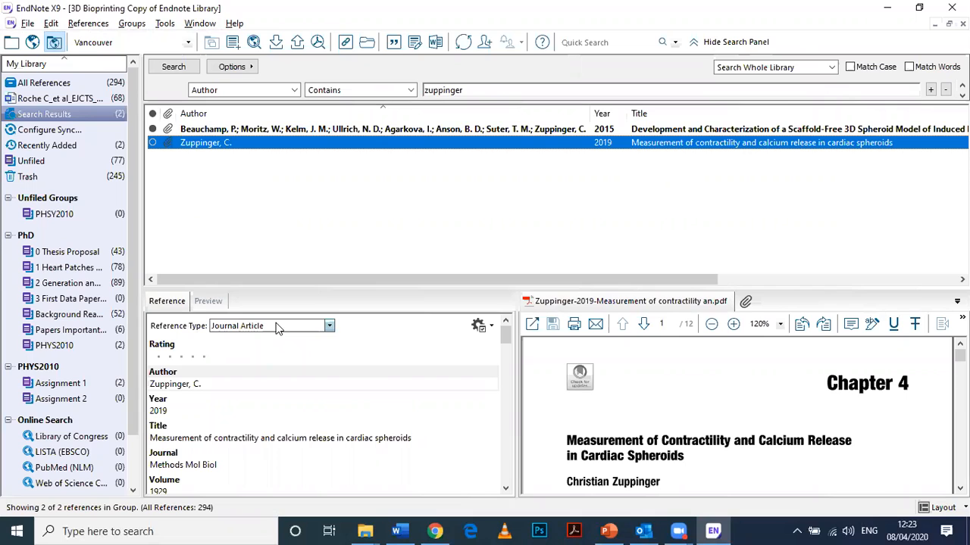
pyautogui.click(329, 326)
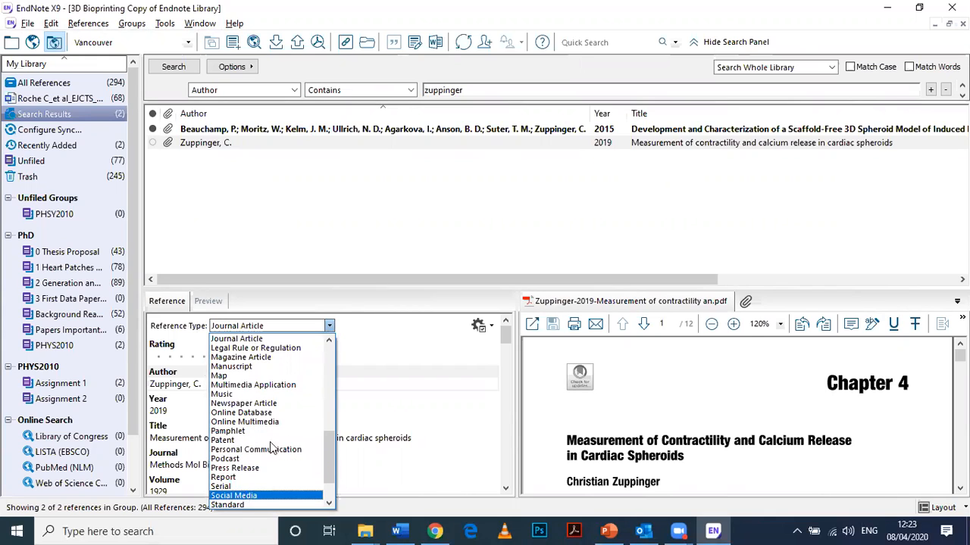
pyautogui.click(273, 339)
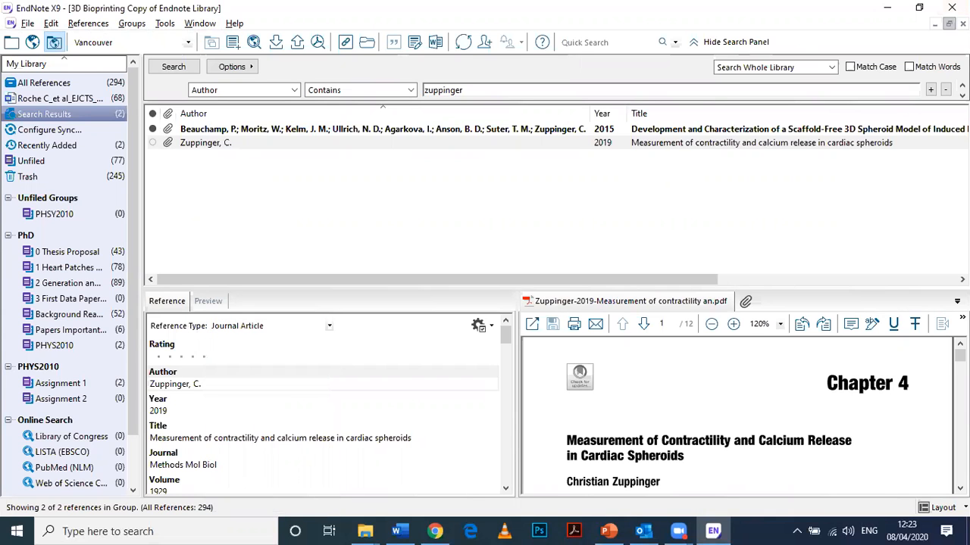
# Minimize the library window and maximize the Vancouver style editor.
pyautogui.click(948, 23)
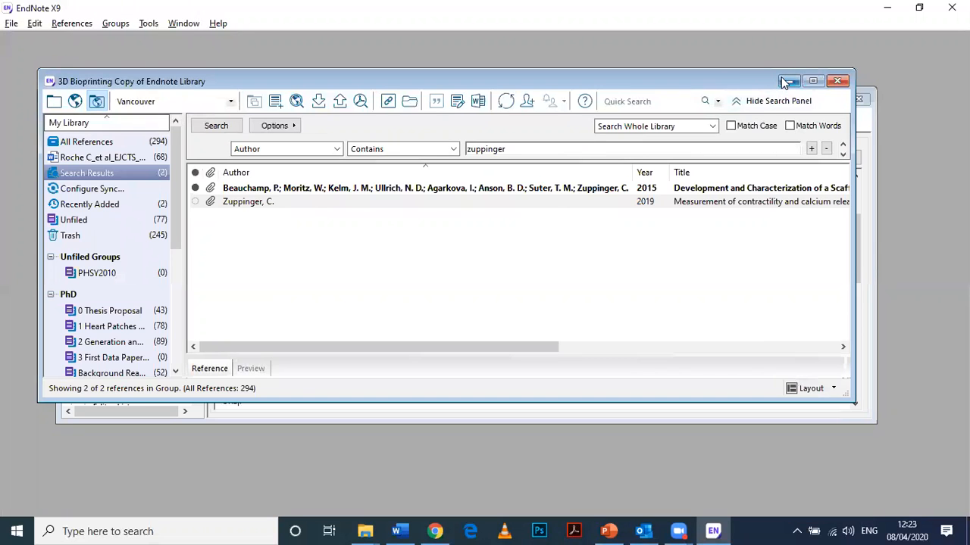
pyautogui.click(805, 82)
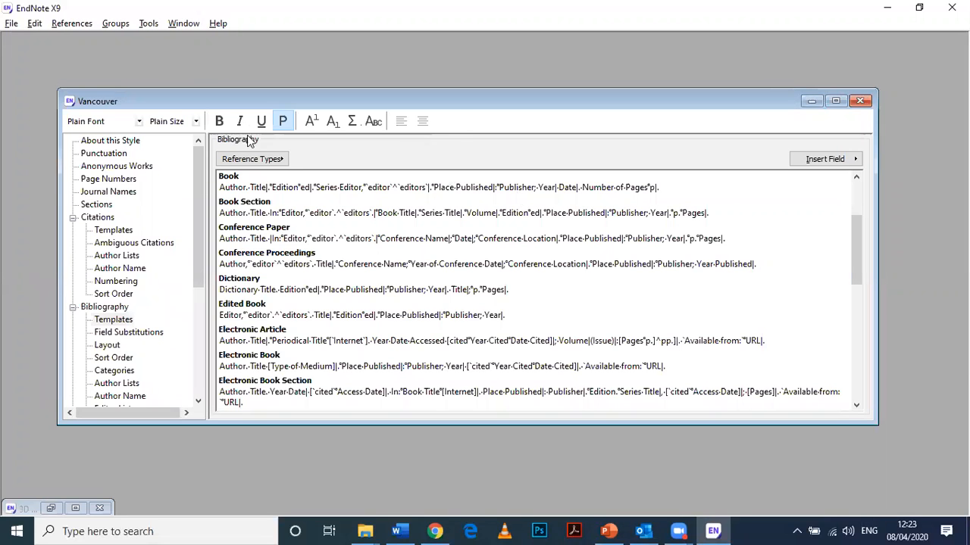
pyautogui.click(835, 102)
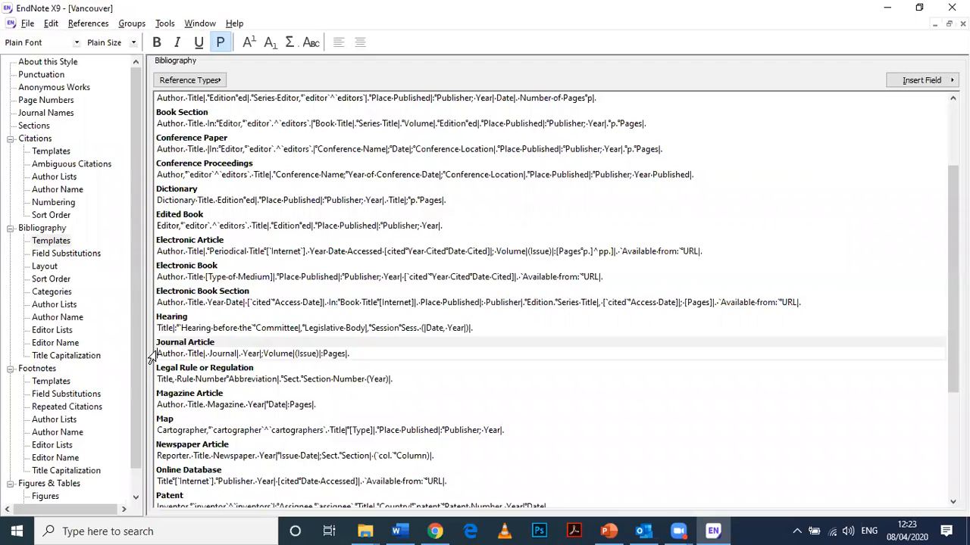
# Compare the full Journal Article template with the layout of reference 1 in the Word manuscript.
pyautogui.moveTo(175, 353); pyautogui.dragTo(392, 349)
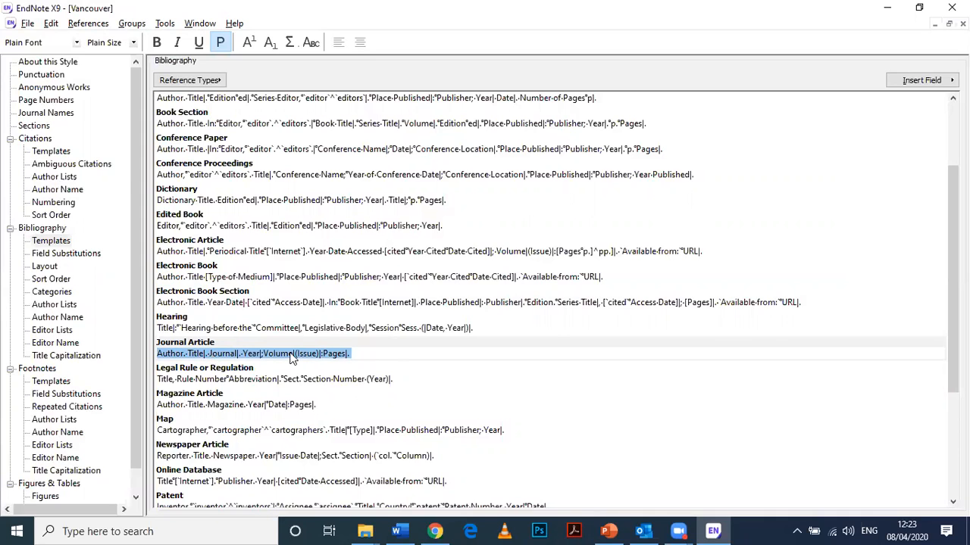
pyautogui.hotkey('alt', 'Tab')
pyautogui.moveTo(306, 231); pyautogui.dragTo(434, 250)
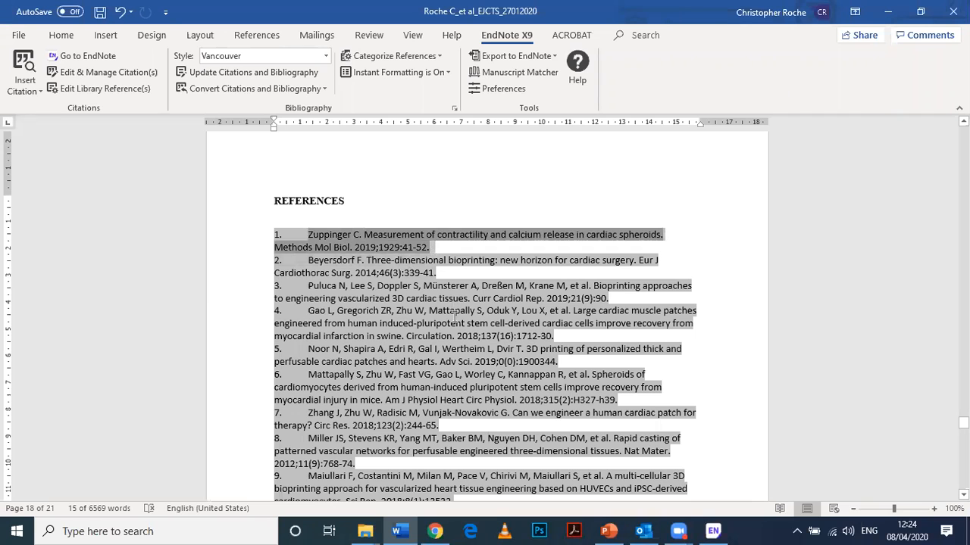
pyautogui.hotkey('alt', 'Tab')
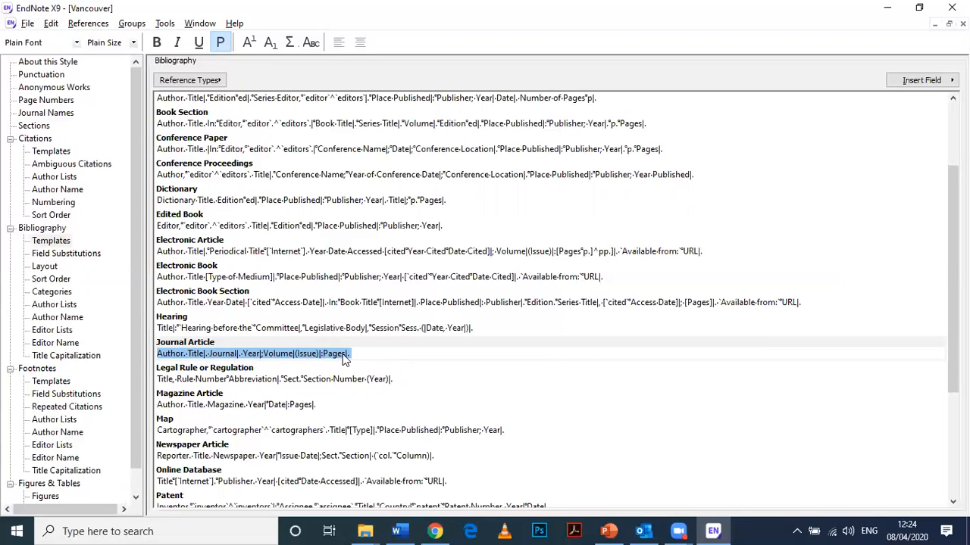
pyautogui.hotkey('alt', 'Tab')
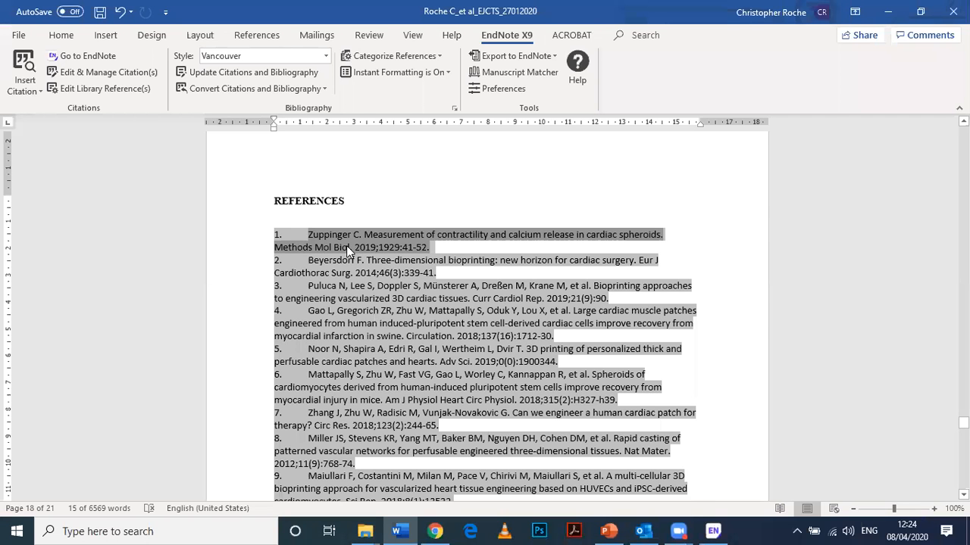
# In EndNote, delete the Pages field and its surrounding punctuation from the end of the Journal Article template.
pyautogui.hotkey('alt', 'Tab')
pyautogui.click(358, 350)
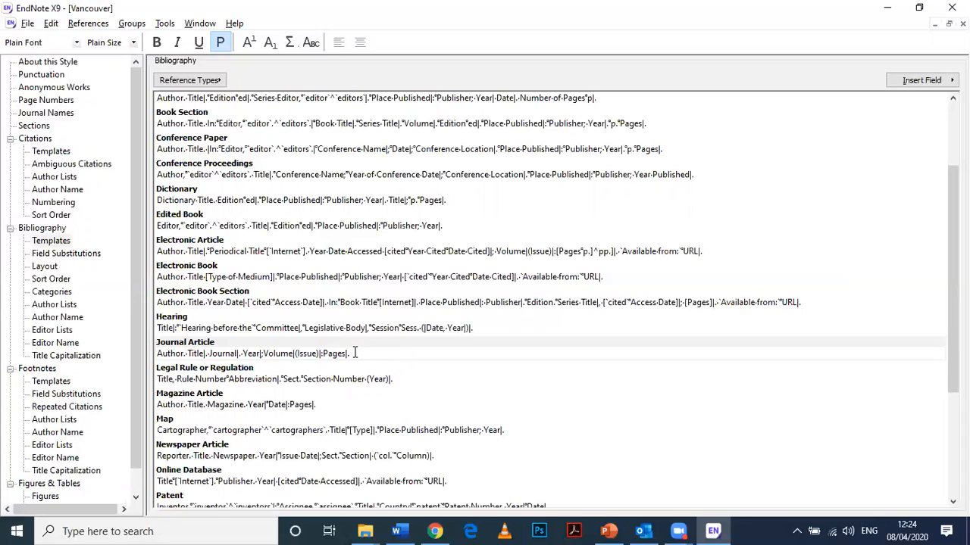
pyautogui.press('BackSpace')
pyautogui.press('BackSpace')
pyautogui.press('BackSpace')
pyautogui.press('Down')
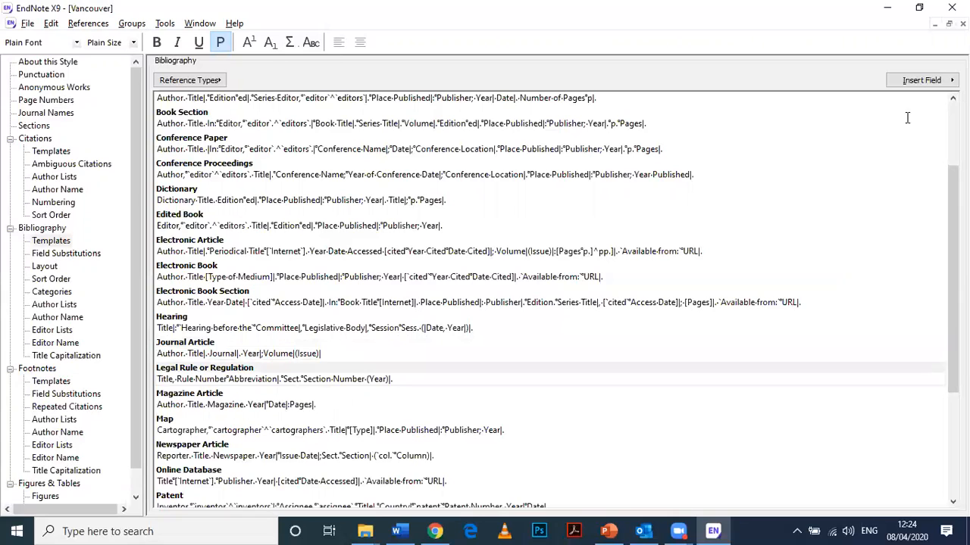
# Close the Vancouver style editor and save the modified style under the name "Vancouver Copy(example)".
pyautogui.click(27, 23)
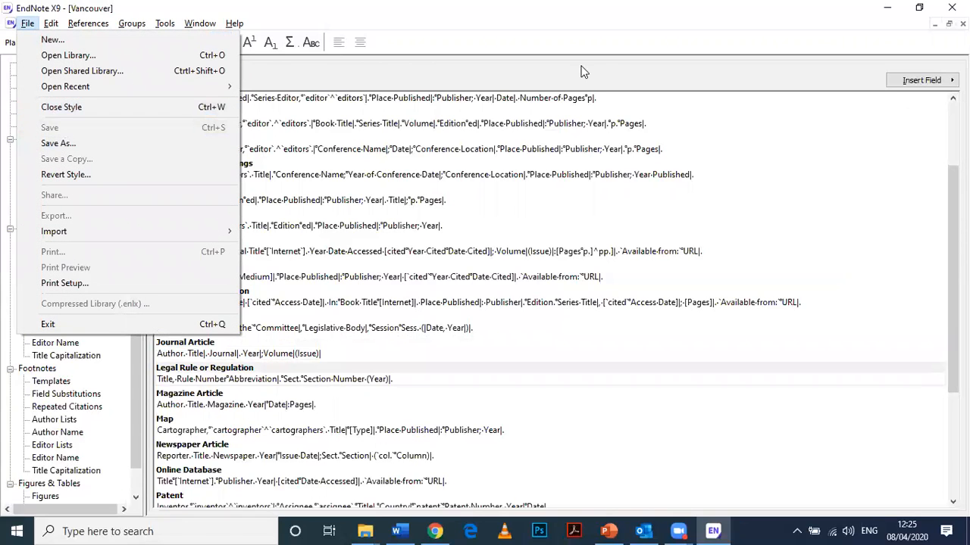
pyautogui.click(962, 23)
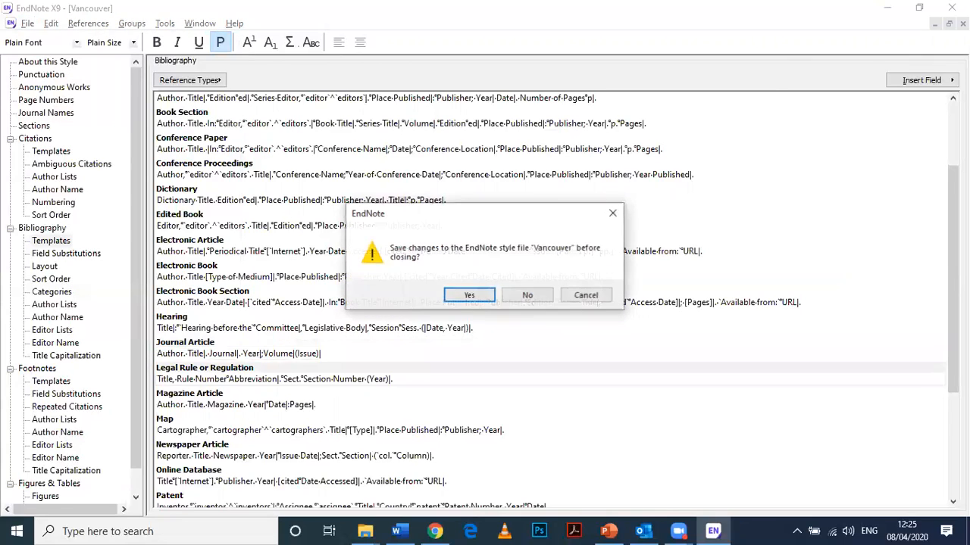
pyautogui.click(468, 296)
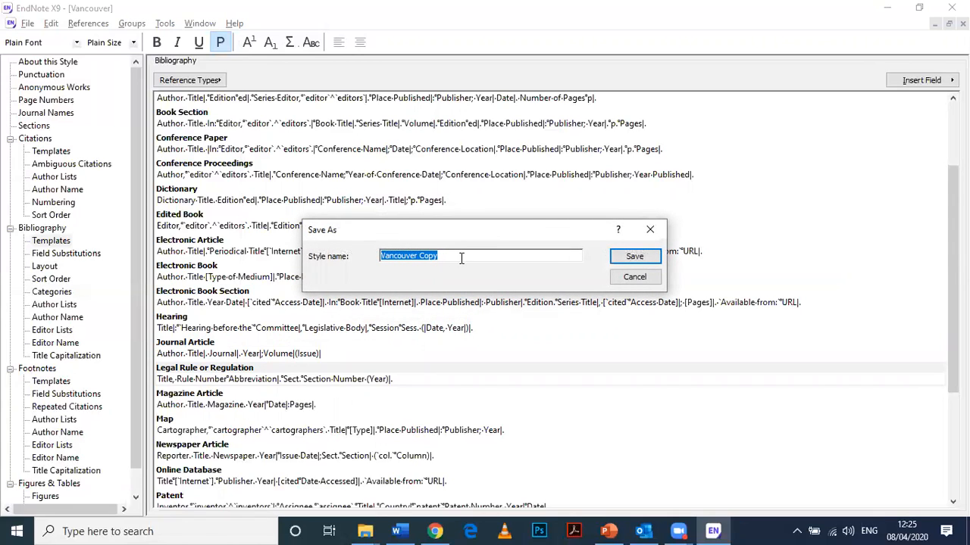
pyautogui.click(540, 258)
pyautogui.write('(example')
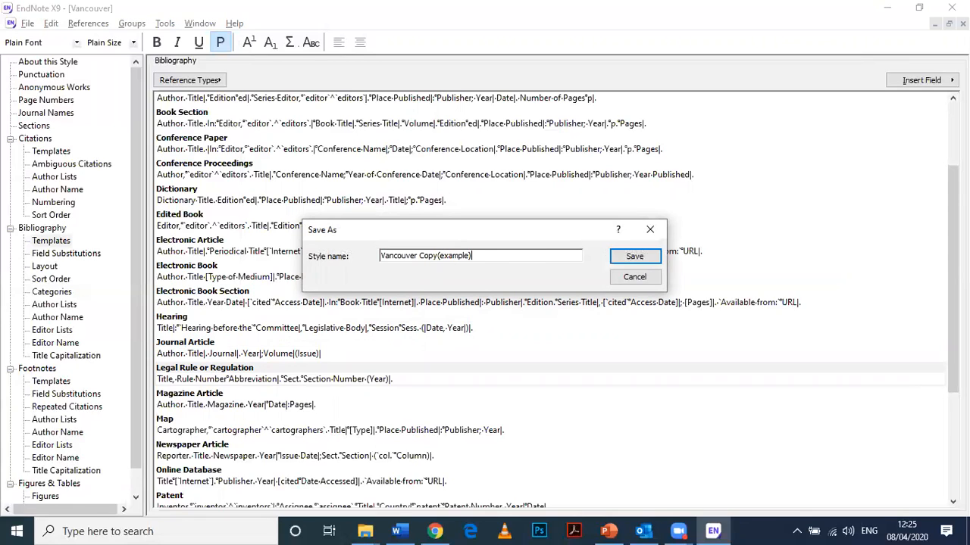
pyautogui.click(647, 260)
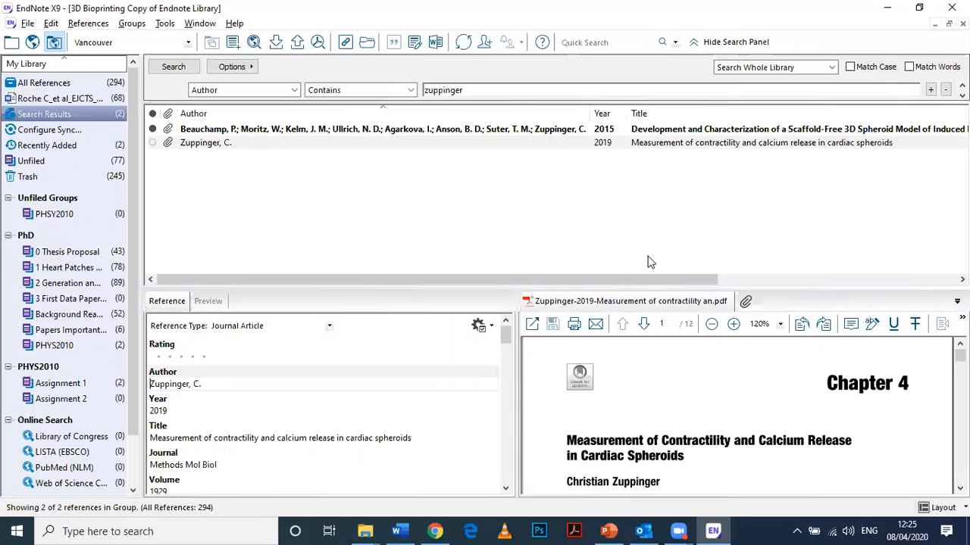
# Check the library's list of output styles for the newly saved Vancouver copy.
pyautogui.click(188, 42)
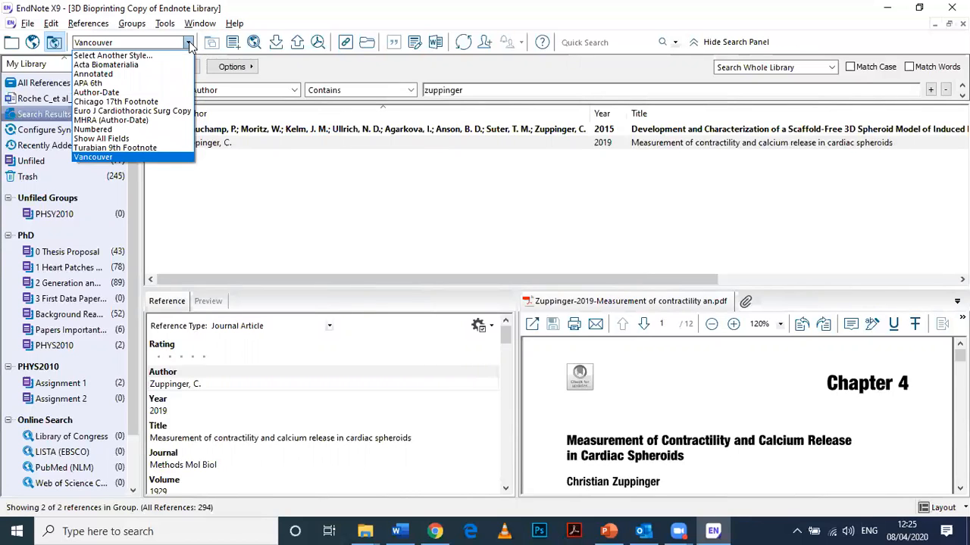
pyautogui.click(191, 46)
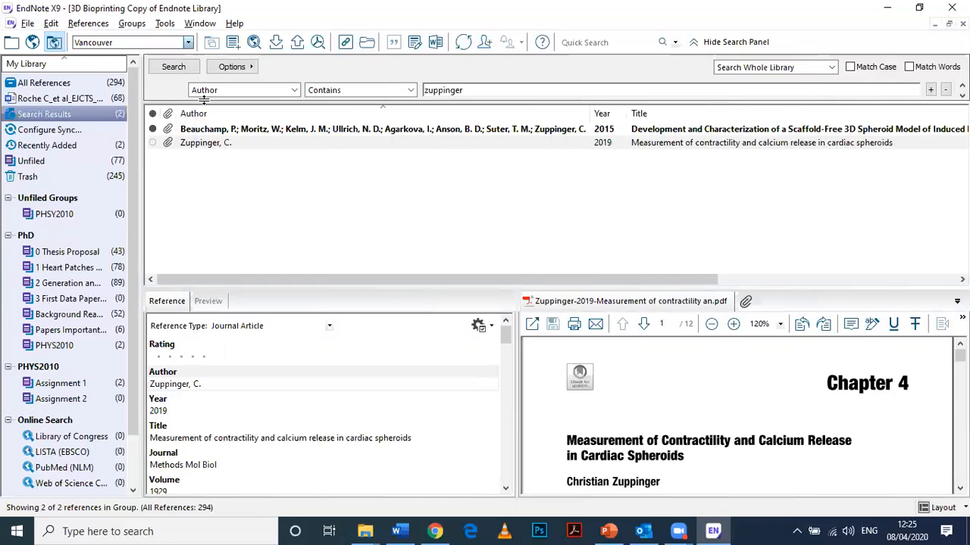
pyautogui.click(188, 42)
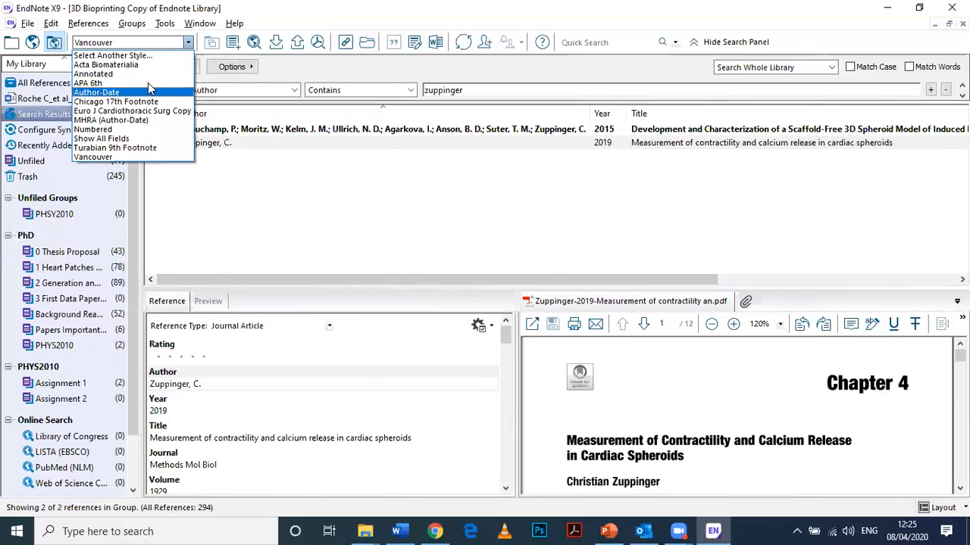
pyautogui.click(189, 44)
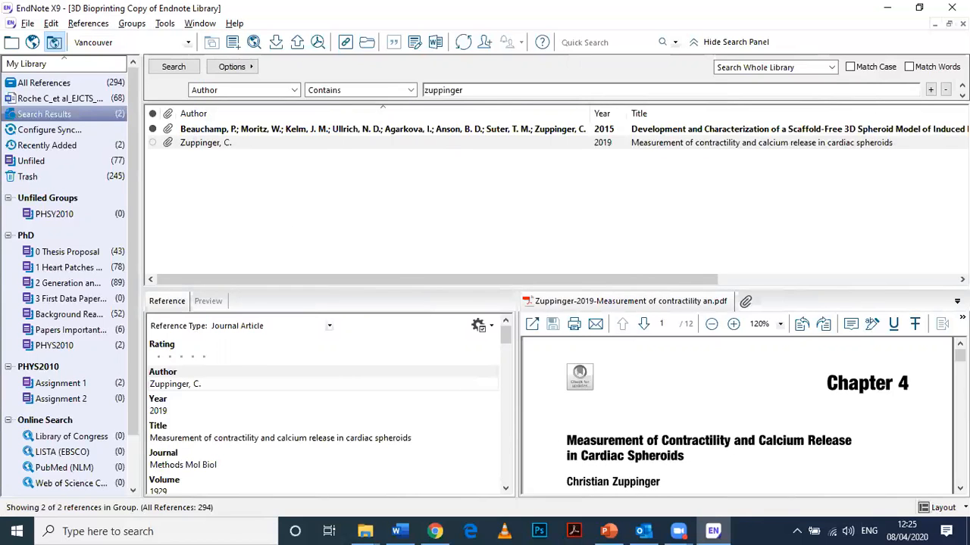
# Close the library, saving the reference changes, and reopen the 3D Bioprinting Copy of Endnote Library.
pyautogui.click(962, 23)
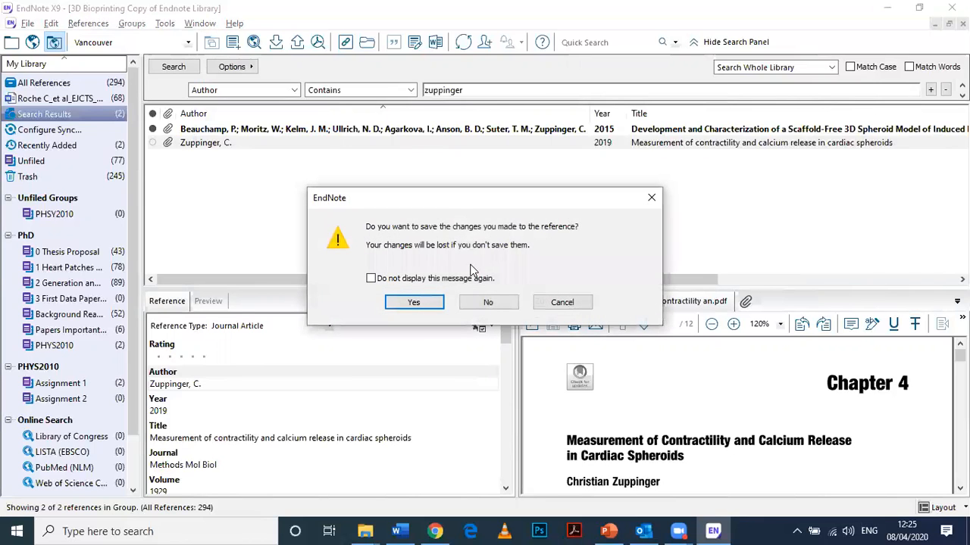
pyautogui.click(411, 302)
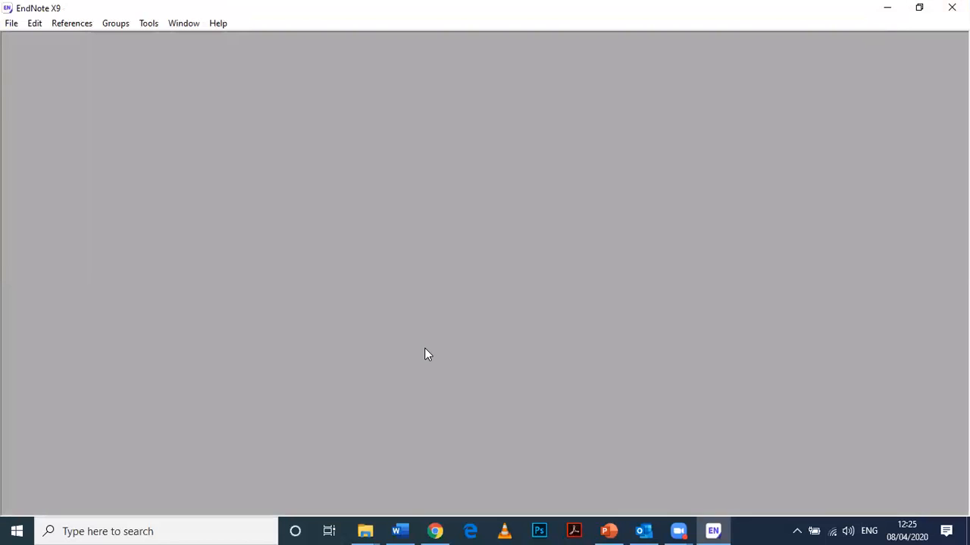
pyautogui.moveTo(366, 531)
pyautogui.click(256, 489)
pyautogui.doubleClick(256, 160)
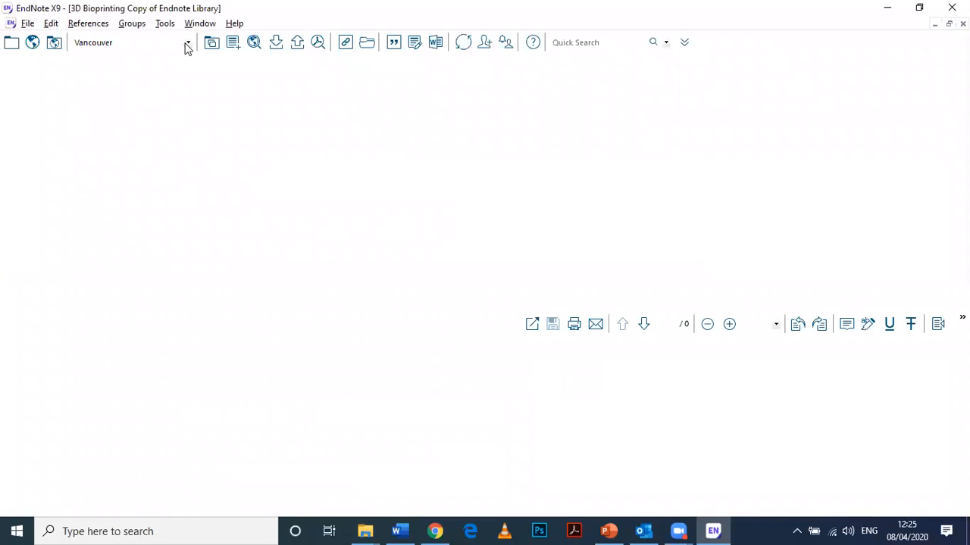
# Choose Vancouver Copy(example) from the full style collection as the library's output style.
pyautogui.click(190, 43)
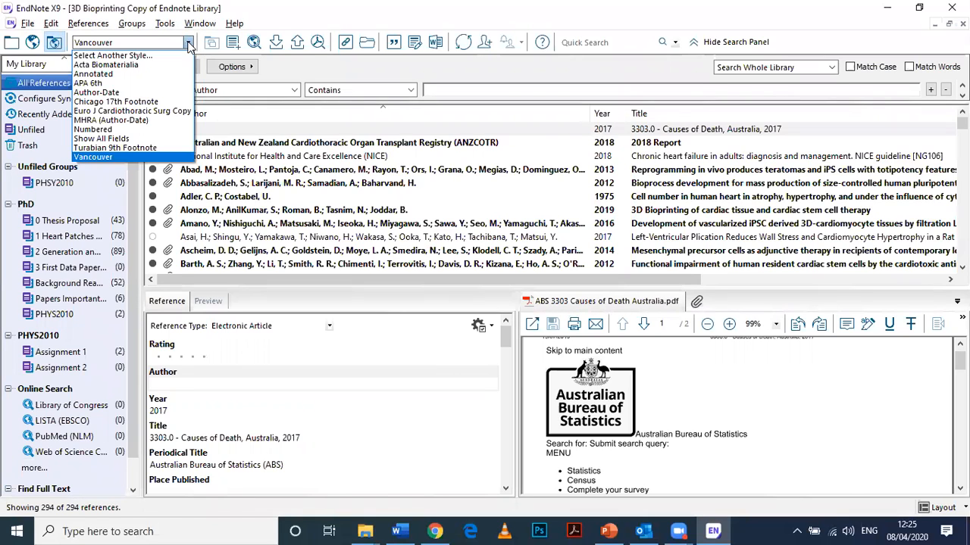
pyautogui.click(137, 56)
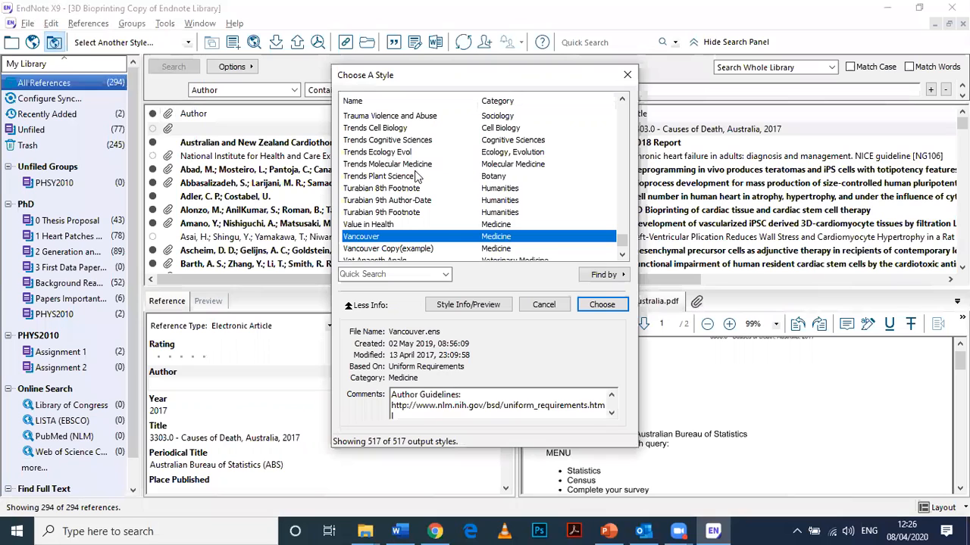
pyautogui.click(416, 250)
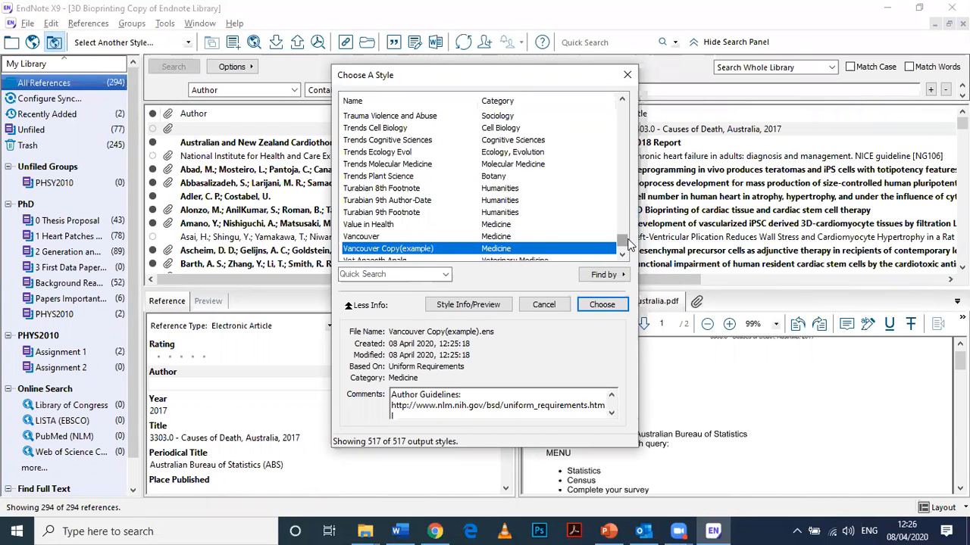
pyautogui.click(602, 304)
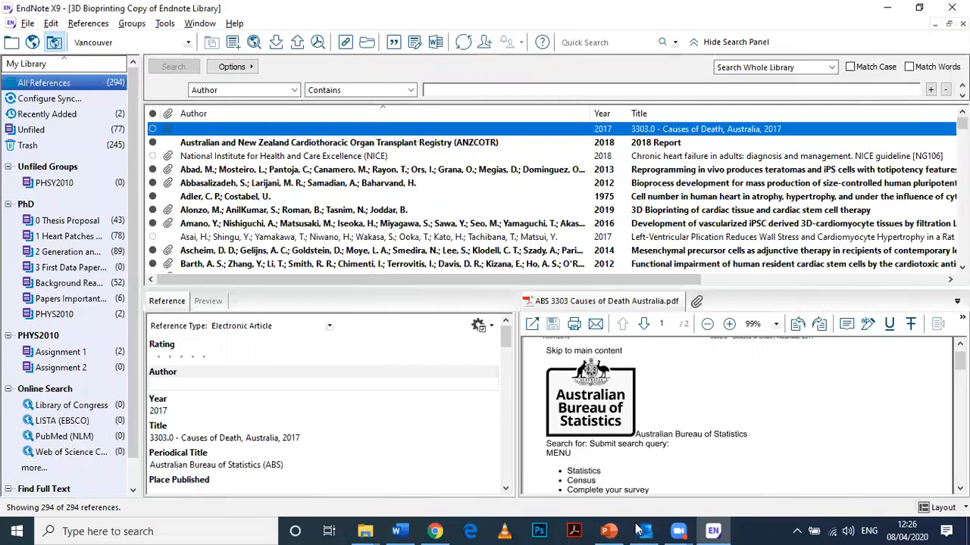
pyautogui.click(402, 530)
pyautogui.click(402, 530)
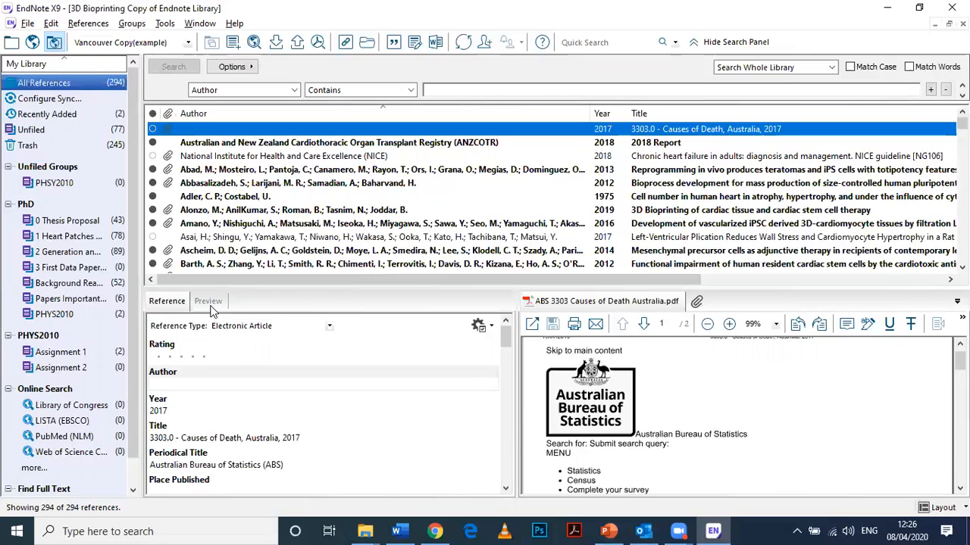
# Search the library by author surname for the 2019 paper on contractility in cardiac spheroids and preview its formatted reference.
pyautogui.click(650, 90)
pyautogui.write('zuppinger')
pyautogui.press('Return')
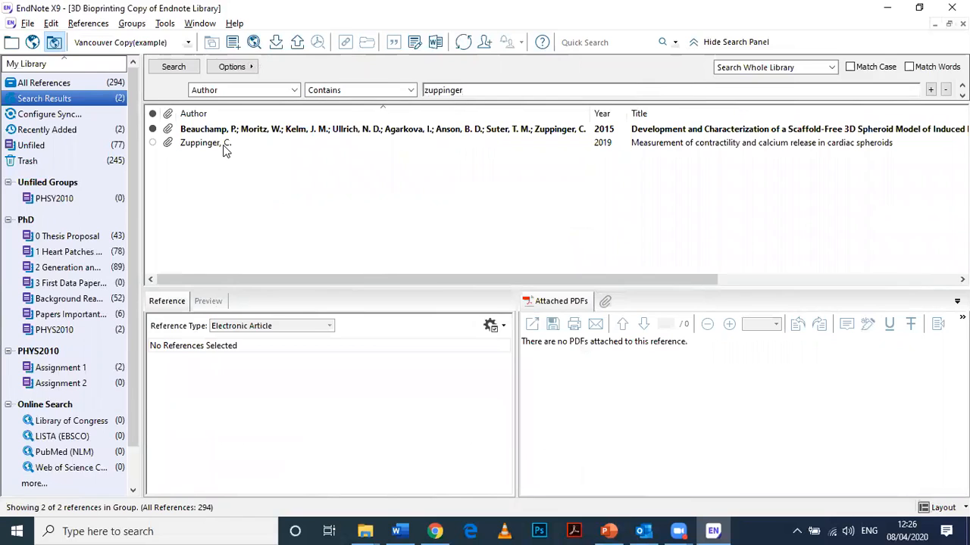
pyautogui.click(225, 149)
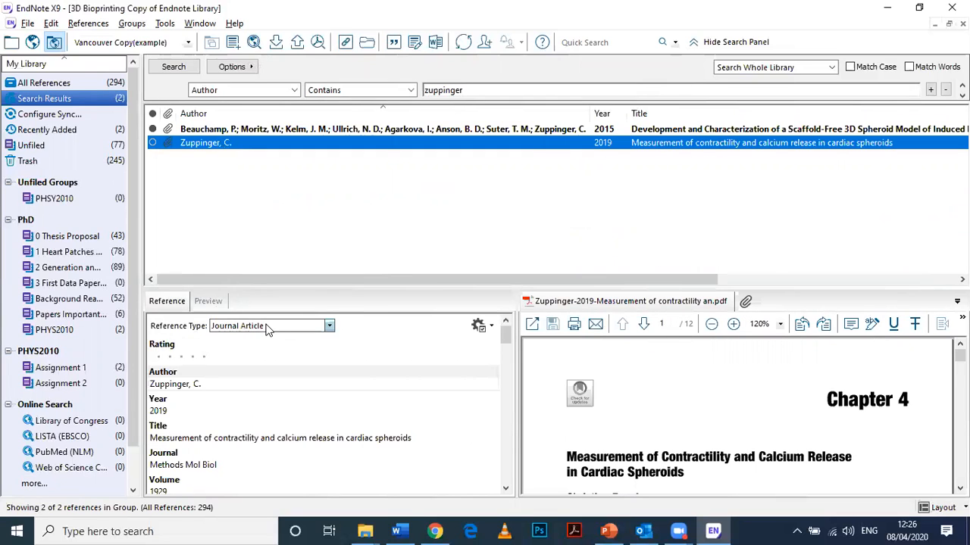
pyautogui.click(219, 306)
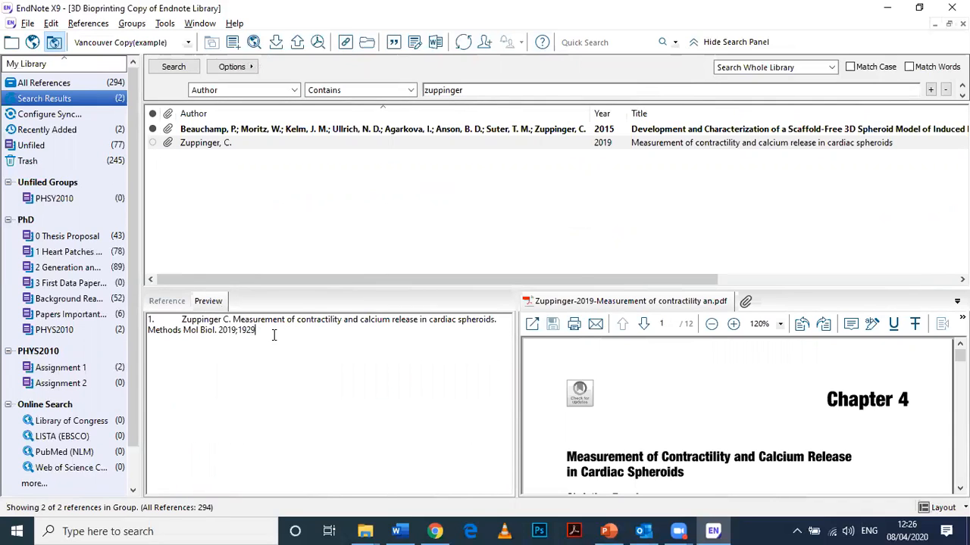
# Inspect the Pages field in the 2019 cardiac spheroids record and compare it with the formatted preview.
pyautogui.click(167, 302)
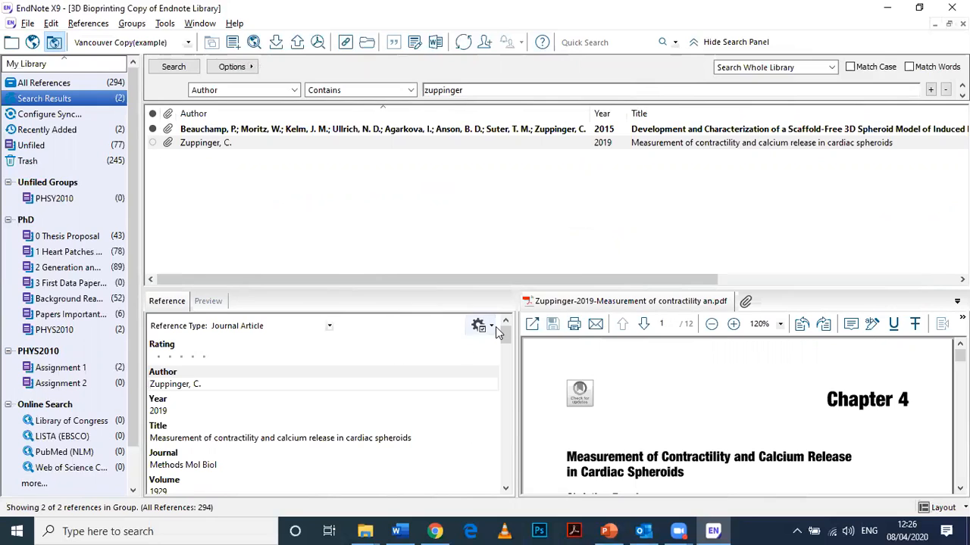
pyautogui.moveTo(509, 334); pyautogui.dragTo(509, 342)
pyautogui.scroll(-5, 509, 341)
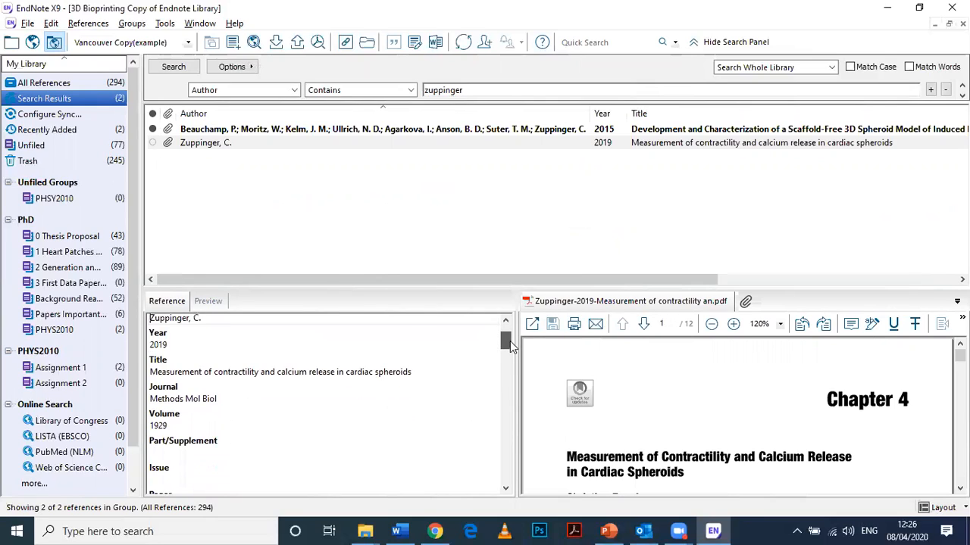
pyautogui.click(156, 397)
pyautogui.click(207, 398)
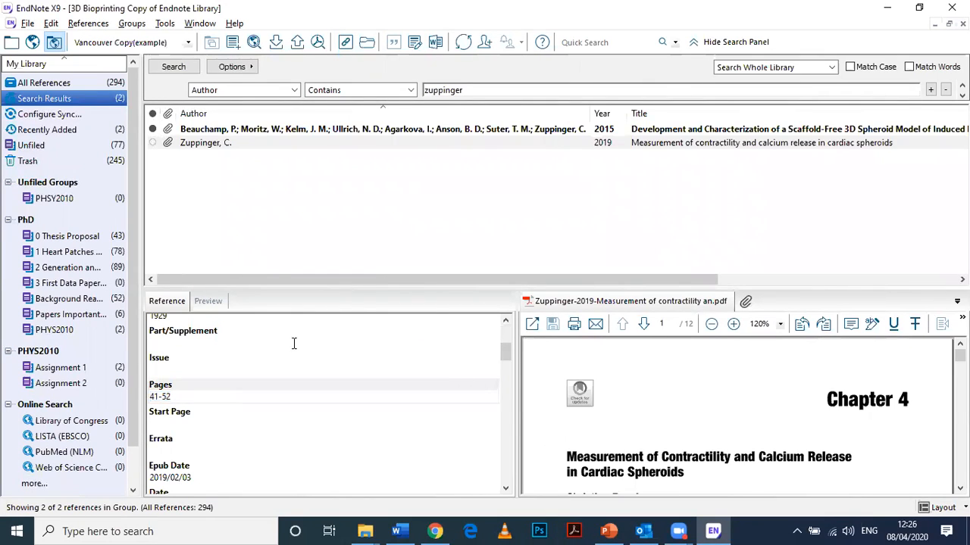
pyautogui.click(207, 301)
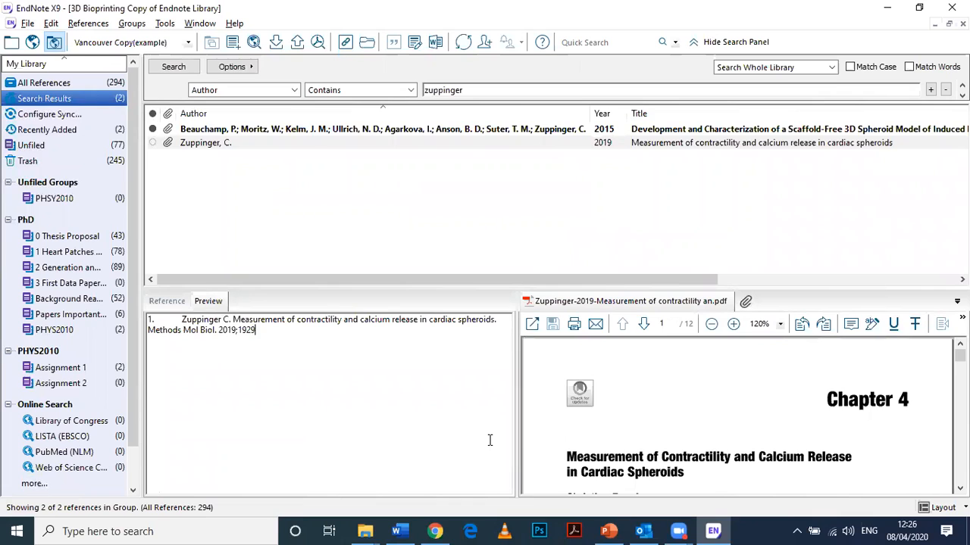
# Switch to the Word manuscript and apply the Vancouver Copy(example) style to its citations and bibliography.
pyautogui.click(402, 530)
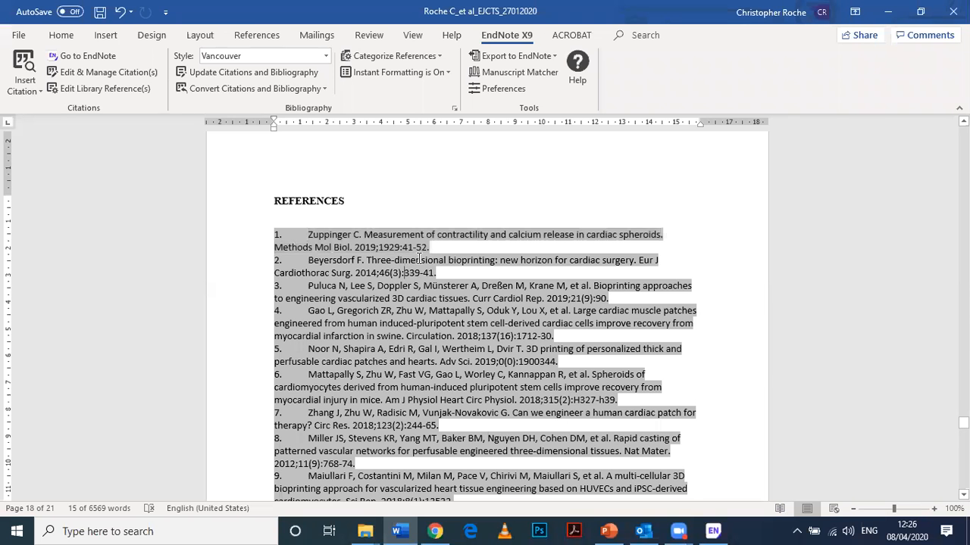
pyautogui.moveTo(432, 249); pyautogui.dragTo(396, 250)
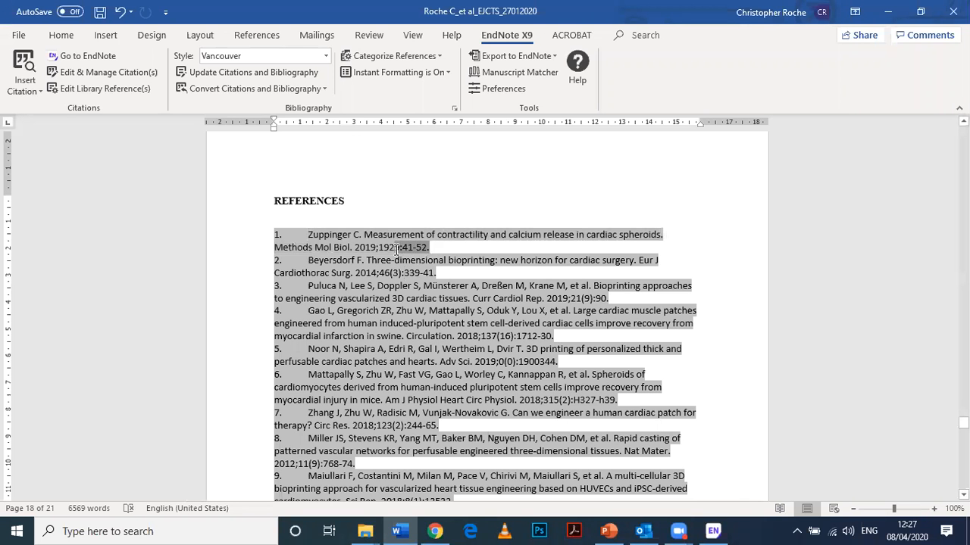
pyautogui.click(328, 54)
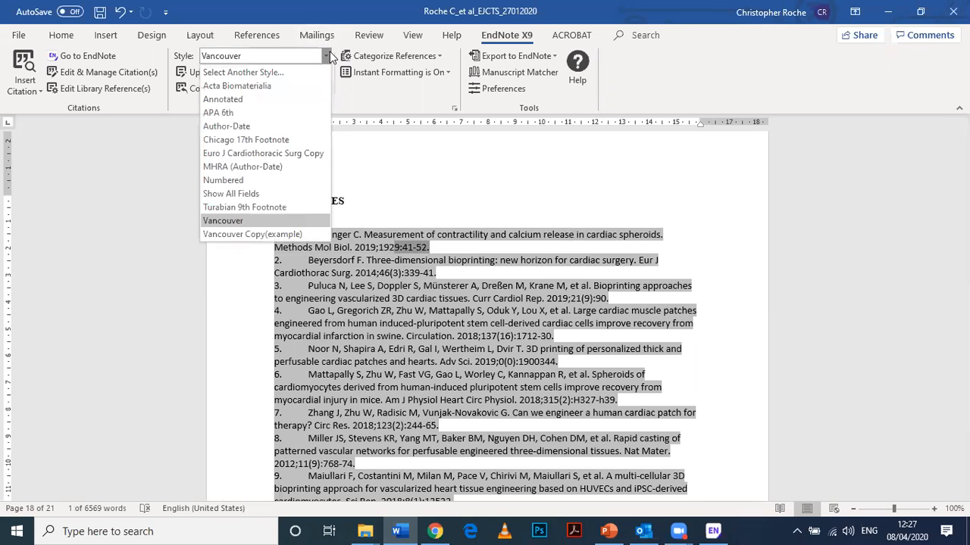
pyautogui.click(283, 68)
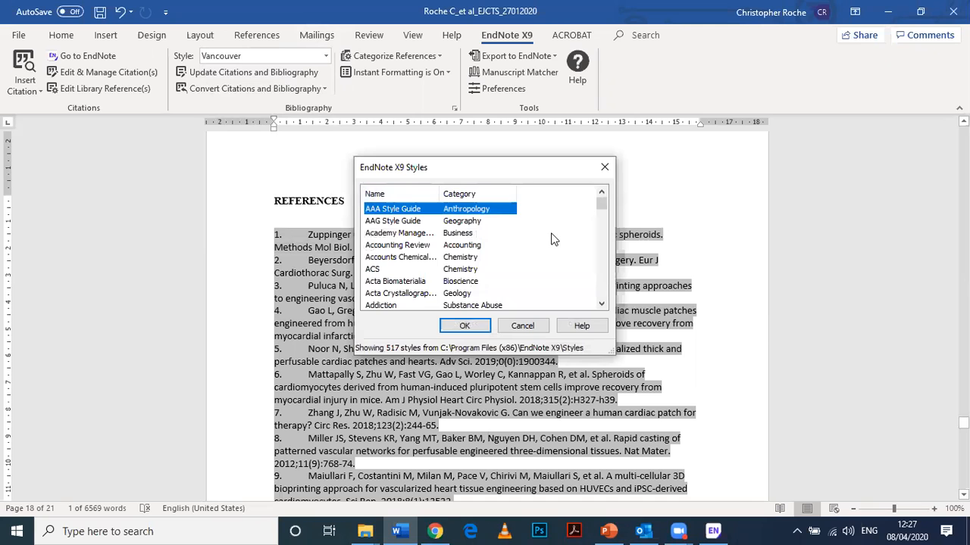
pyautogui.press('v')
pyautogui.click(414, 233)
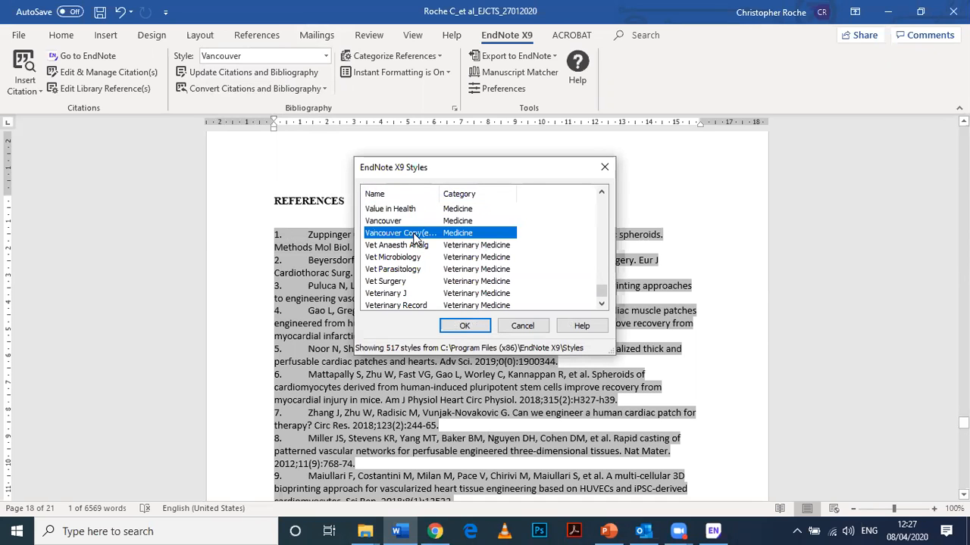
pyautogui.click(467, 325)
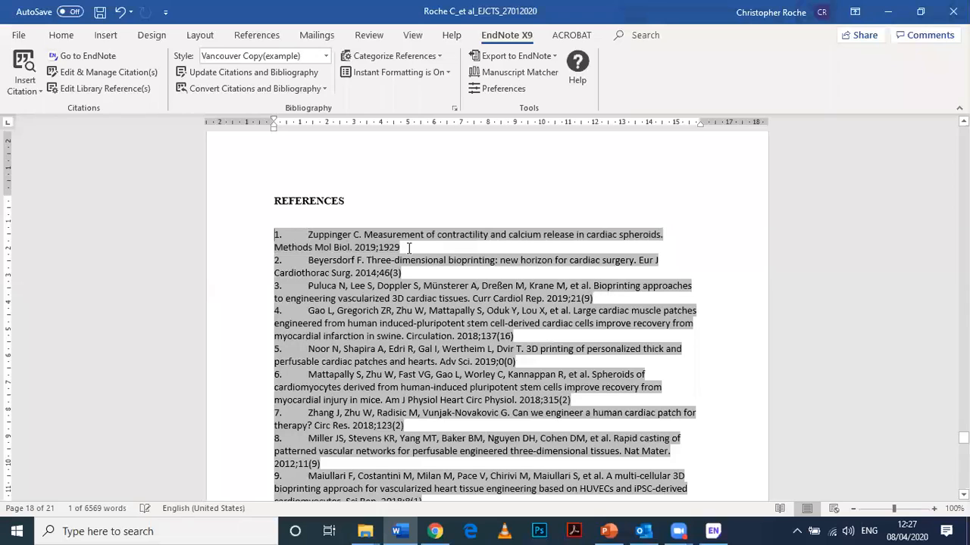
# Examine the endings of the journal article entries in the manuscript's reference list for page numbers.
pyautogui.moveTo(400, 248)
pyautogui.mouseDown()
pyautogui.moveTo(378, 248)
pyautogui.moveTo(403, 245)
pyautogui.mouseUp()
pyautogui.tripleClick(525, 361)
pyautogui.moveTo(525, 361); pyautogui.dragTo(537, 424)
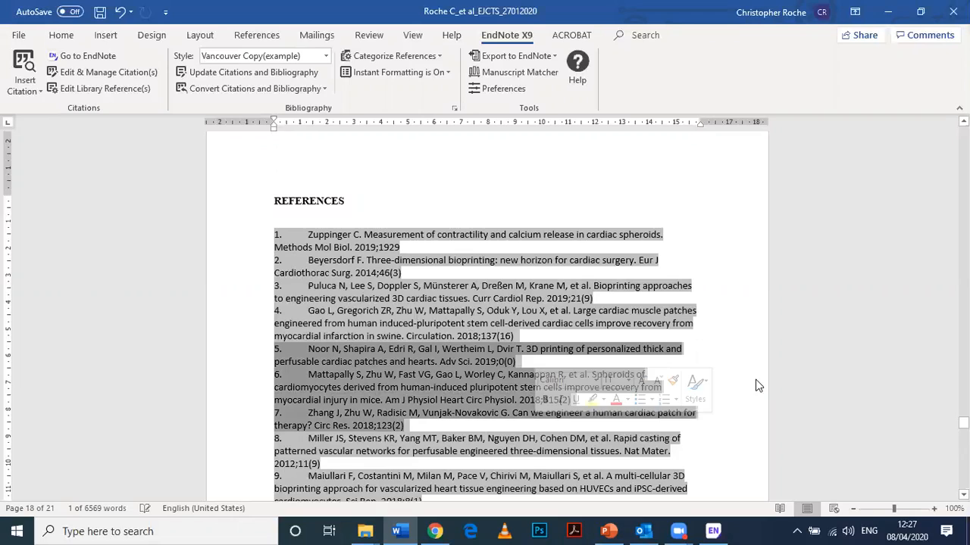
pyautogui.click(715, 437)
pyautogui.scroll(-5, 963, 494)
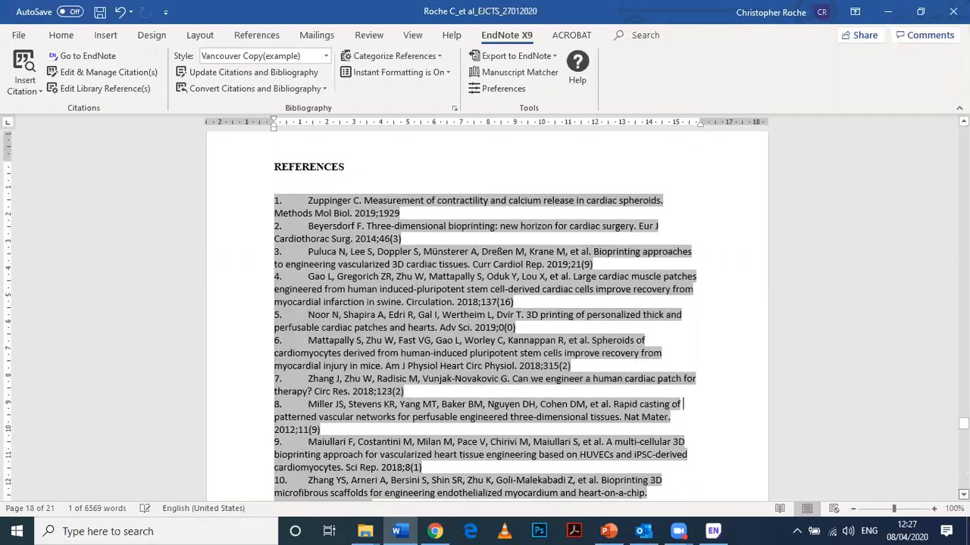
pyautogui.scroll(-5, 590, 281)
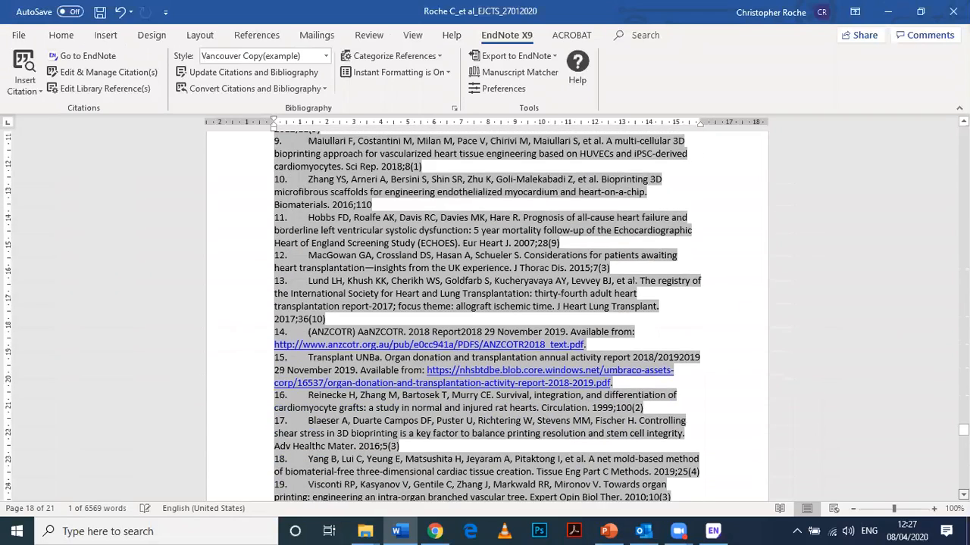
# Examine the formatting of web report reference 14 against the journal articles, and return to the start of the reference list.
pyautogui.moveTo(590, 281); pyautogui.dragTo(309, 270)
pyautogui.click(625, 281)
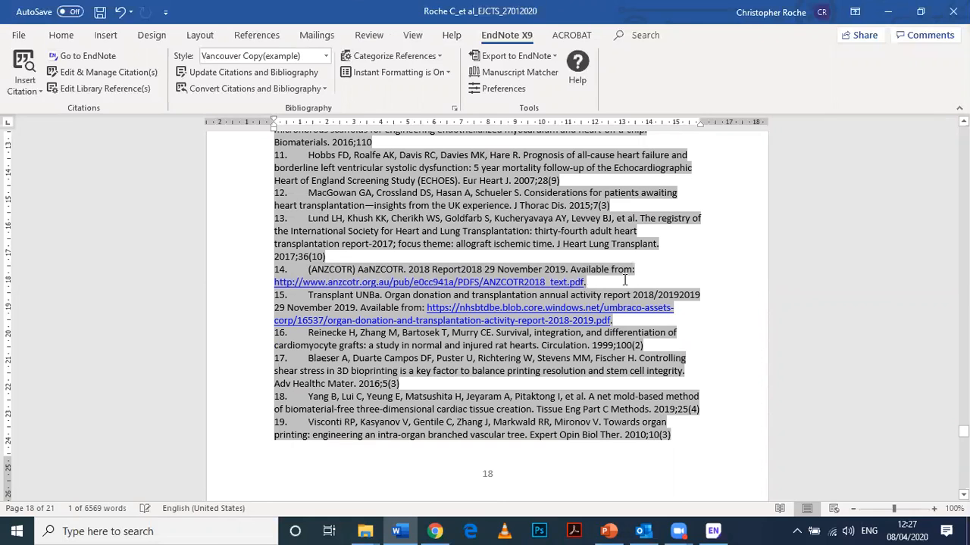
pyautogui.moveTo(599, 281); pyautogui.dragTo(421, 282)
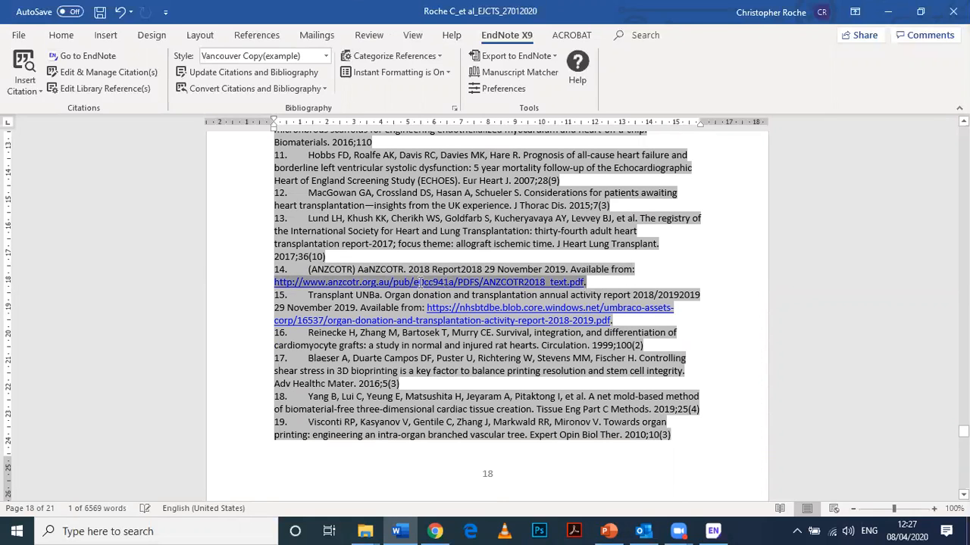
pyautogui.moveTo(297, 268); pyautogui.dragTo(273, 269)
pyautogui.click(596, 281)
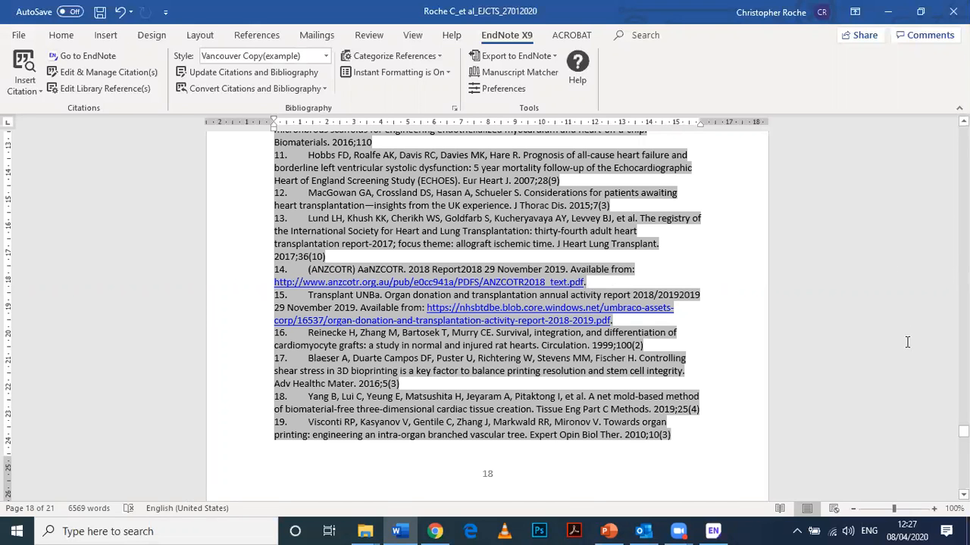
pyautogui.scroll(5, 963, 430)
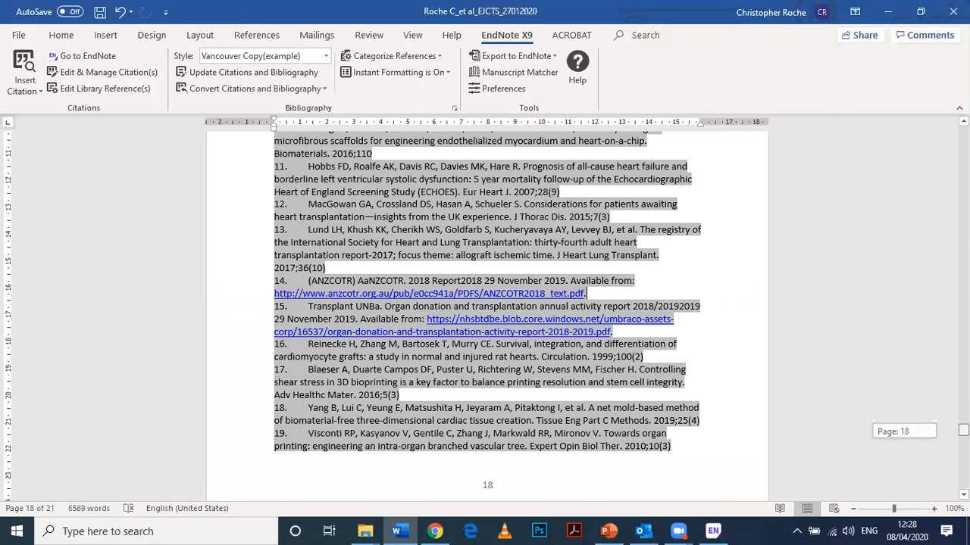
pyautogui.scroll(5, 963, 428)
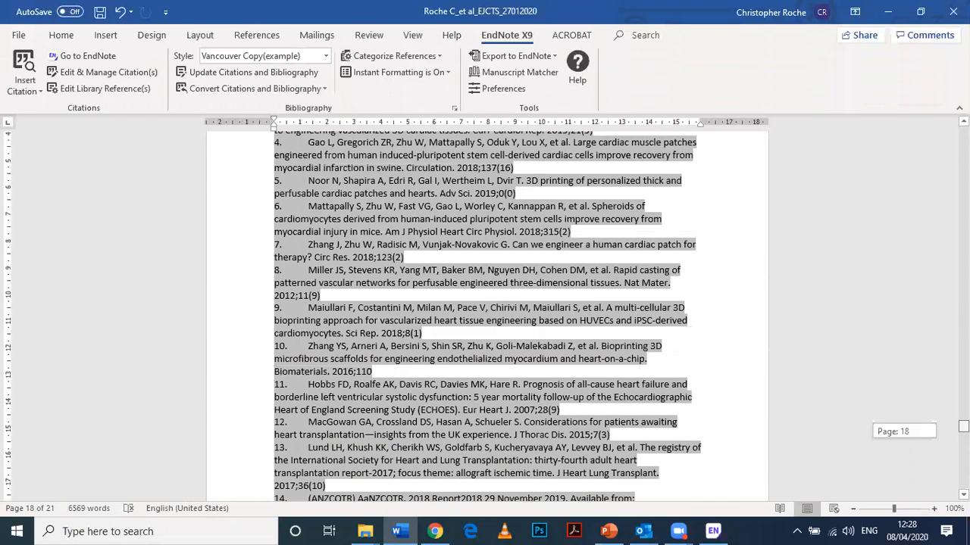
pyautogui.scroll(-2, 962, 428)
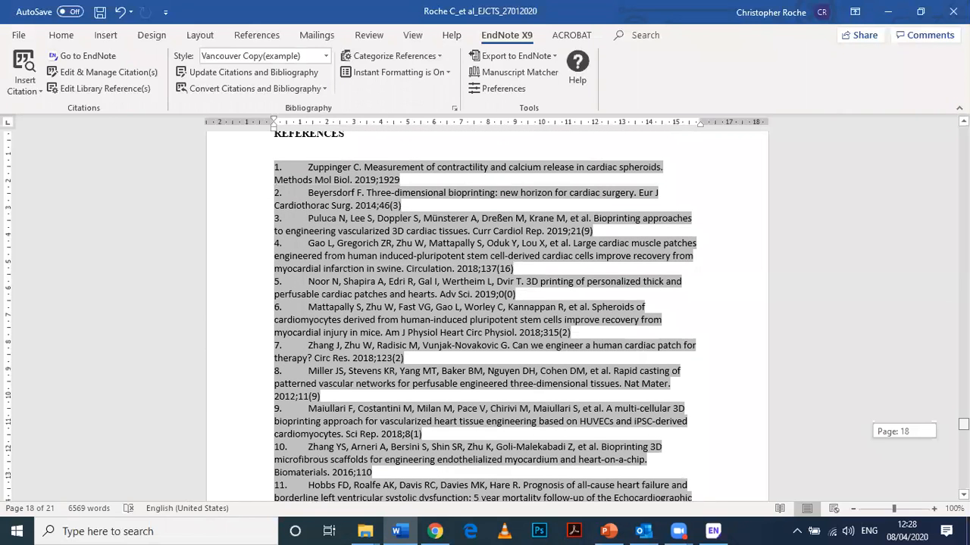